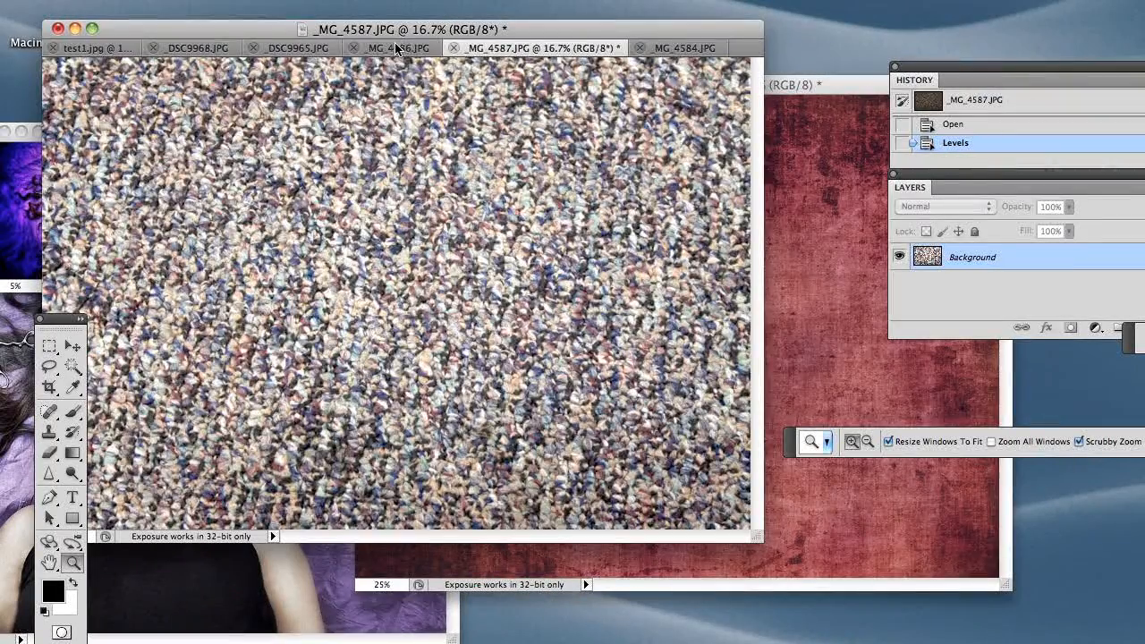
- Look through the open texture images, from _MG_4586.JPG and _DSC9965.JPG to test1.jpg and Venetian Textured Purple.jpg
left_click(397, 49)
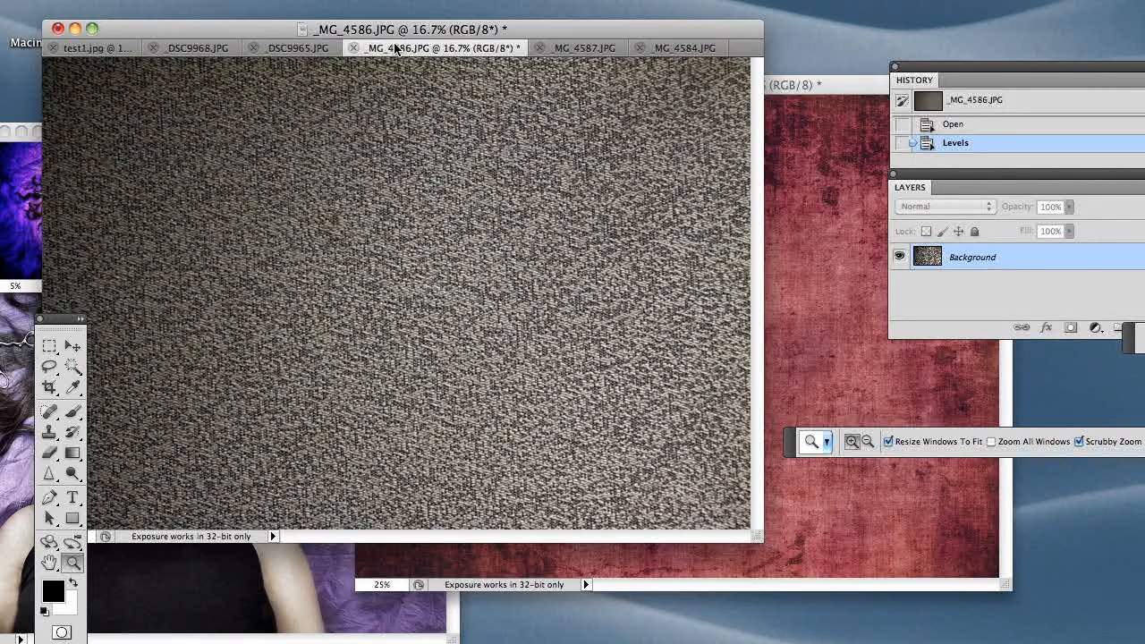
left_click(282, 48)
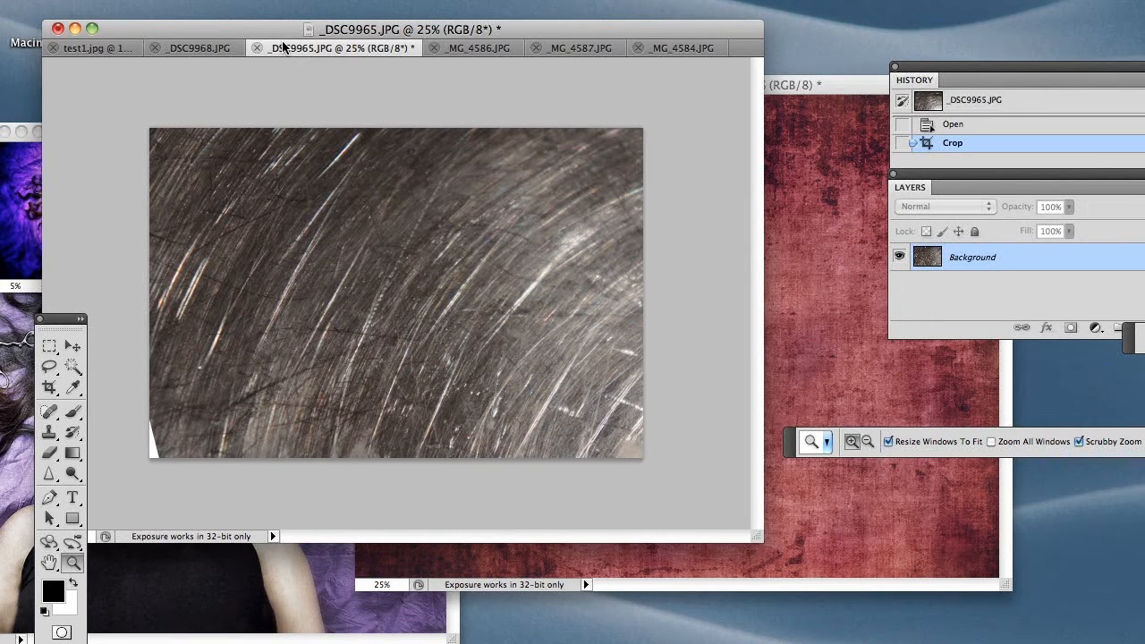
left_click(192, 47)
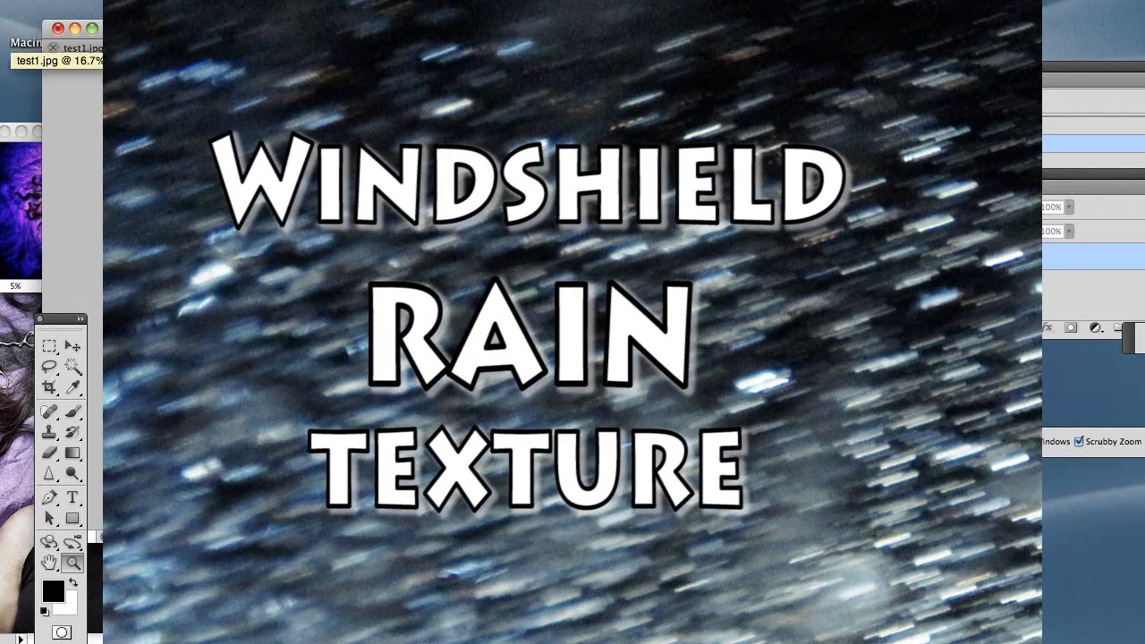
left_click(79, 48)
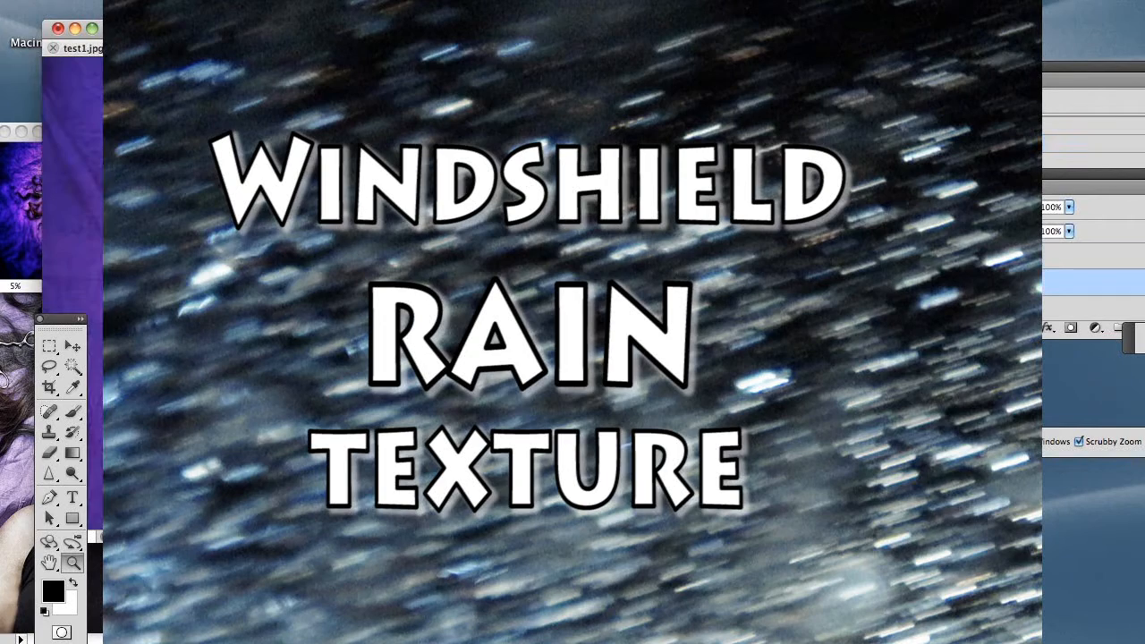
left_click_drag(846, 91, 760, 53)
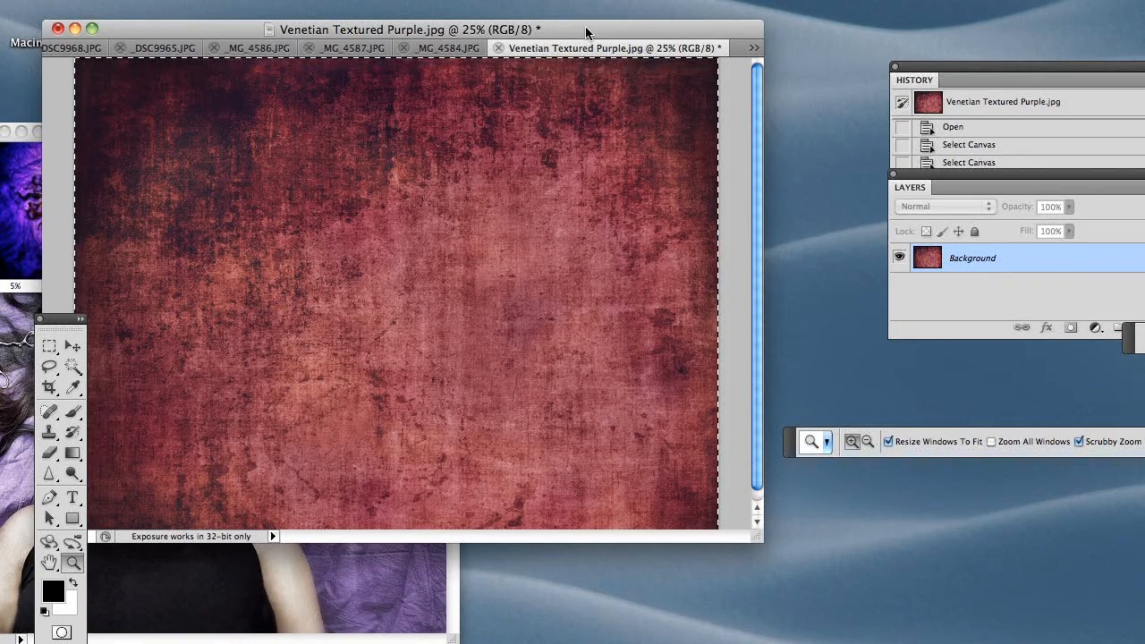
left_click_drag(553, 48, 516, 121)
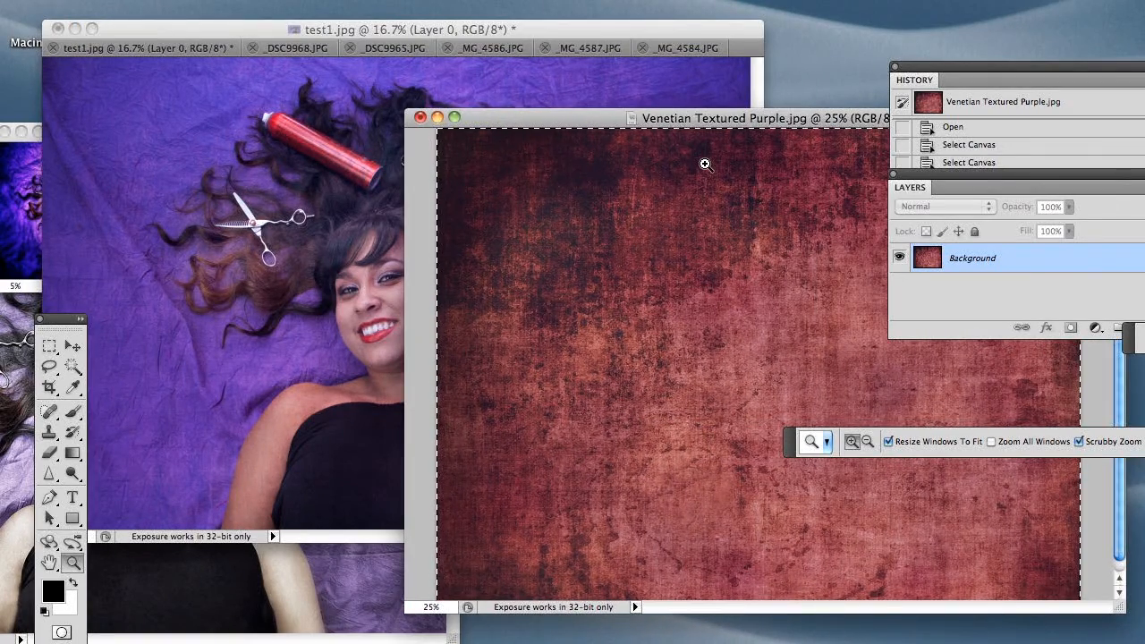
- Compare the pixel dimensions of test1.jpg and Venetian Textured Purple.jpg without changing either image's size
left_click(357, 99)
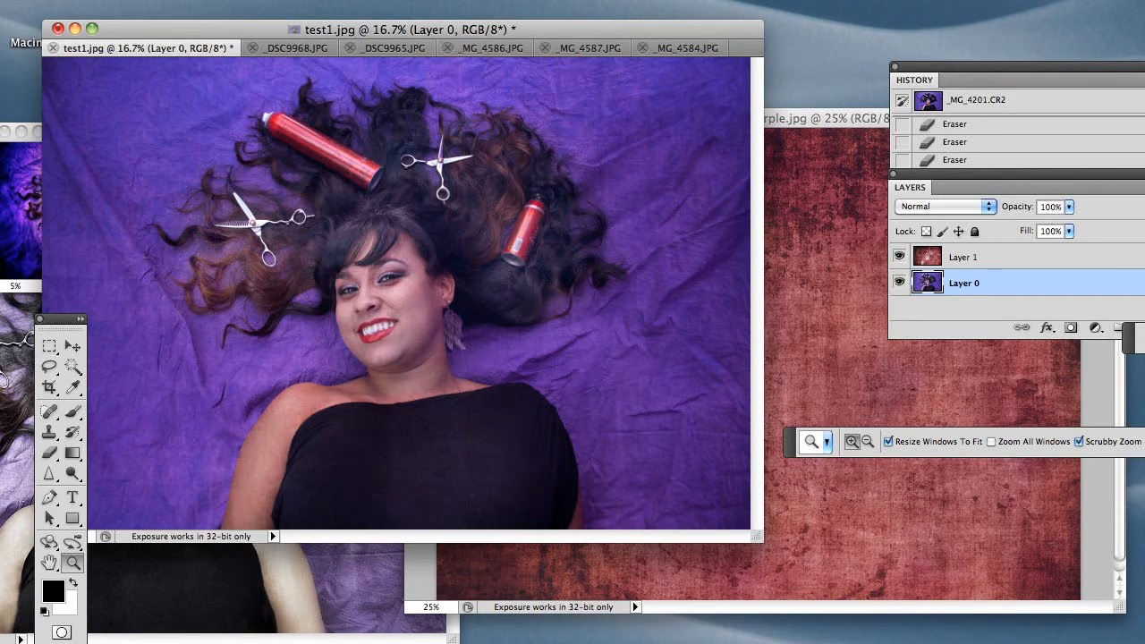
left_click(204, 2)
left_click(256, 130)
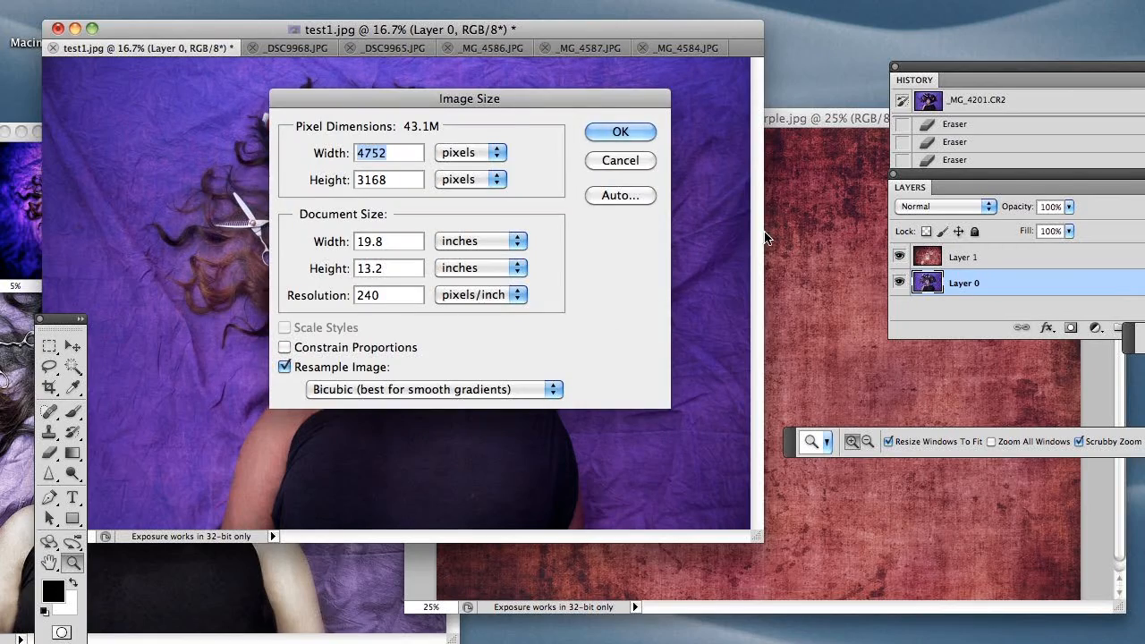
left_click(605, 132)
left_click(796, 182)
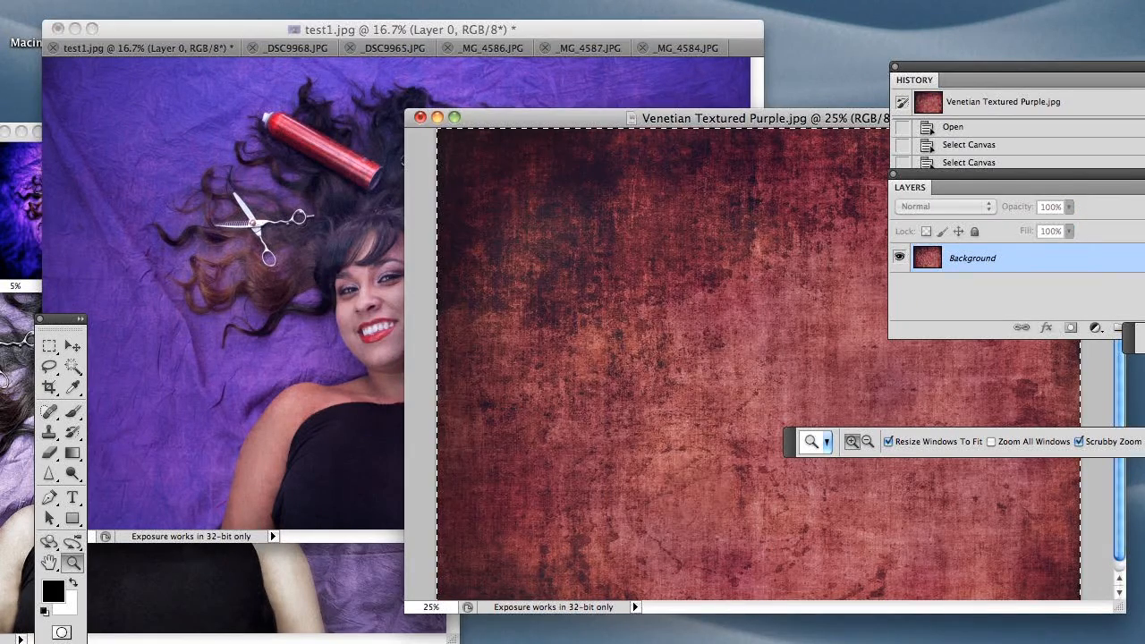
left_click(204, 2)
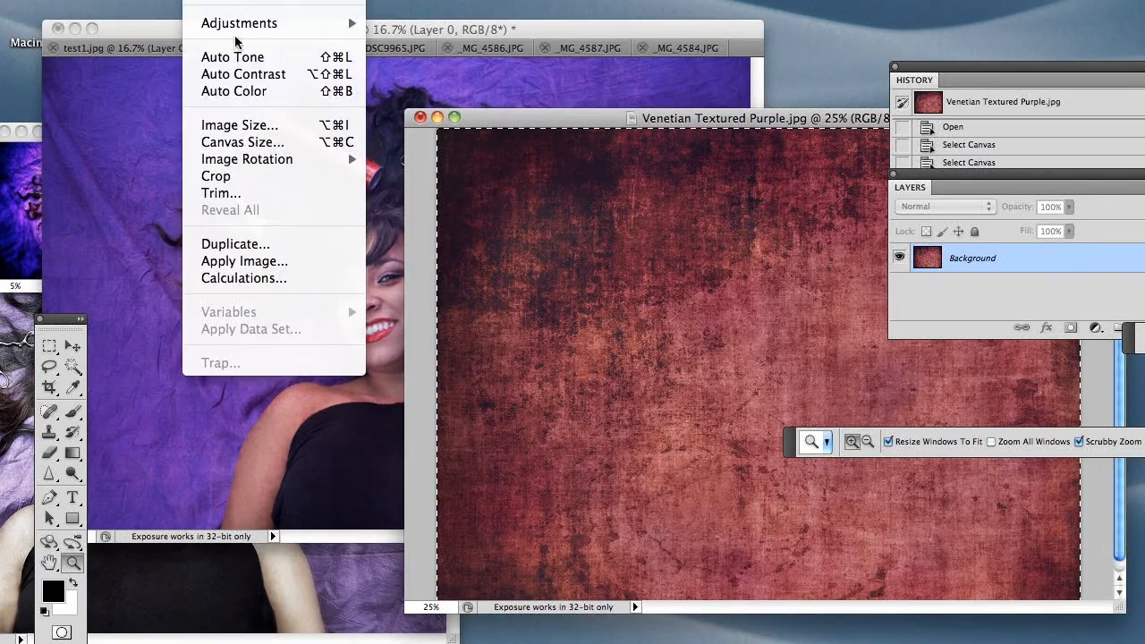
left_click(239, 125)
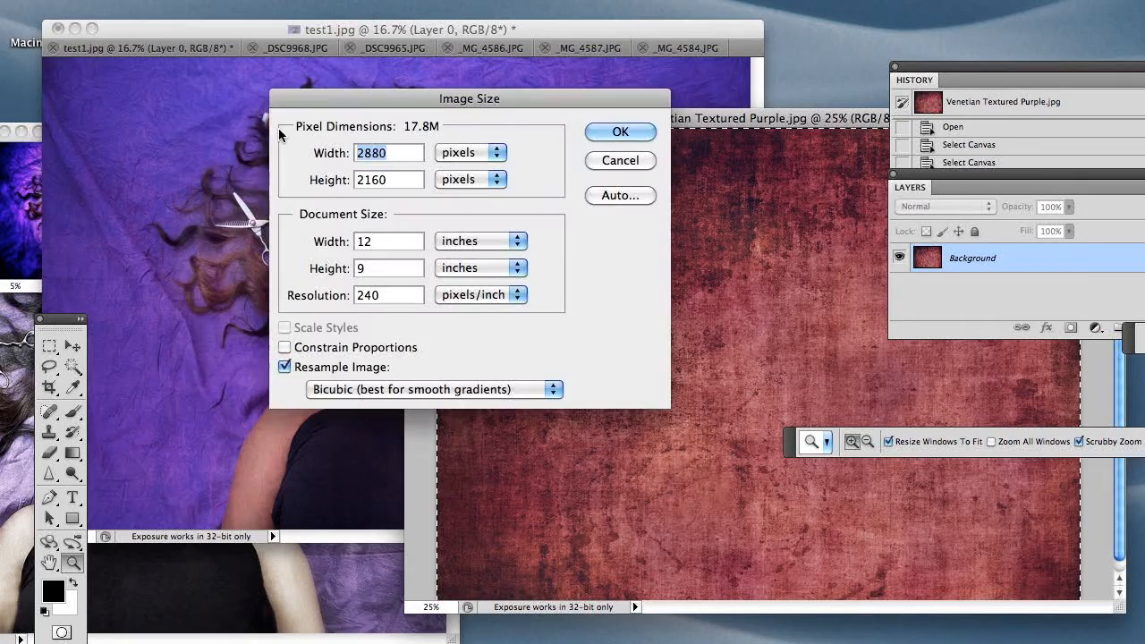
left_click(602, 131)
- Copy the entire Venetian texture and paste it into test1.jpg as a layer above Layer 0, accepting the colour conversion
left_click_drag(587, 117, 568, 72)
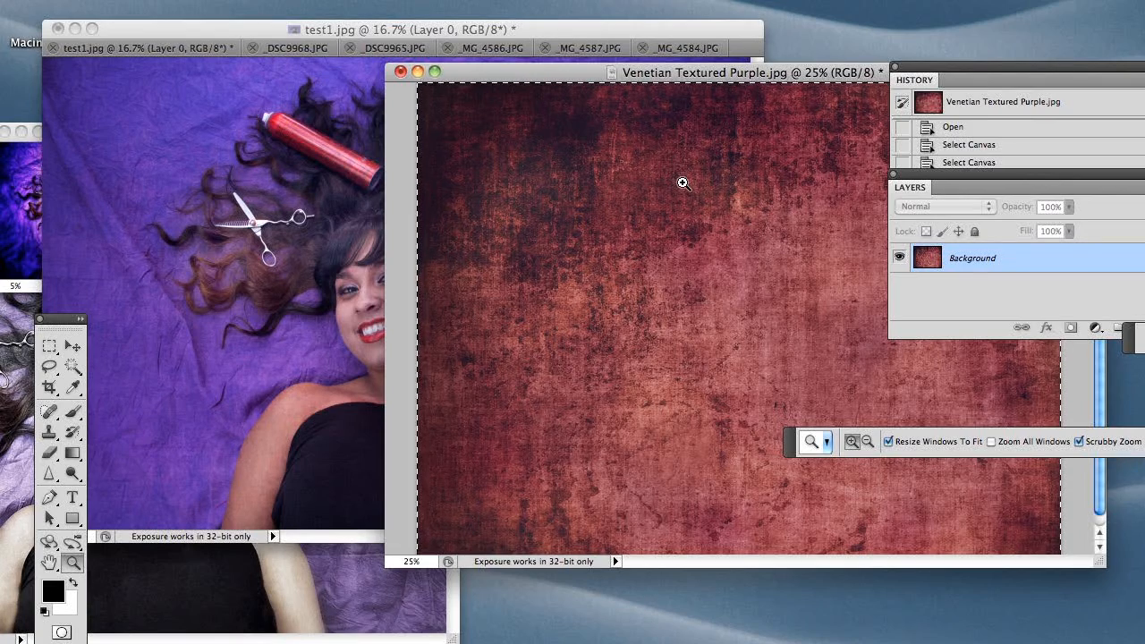
key("super+a")
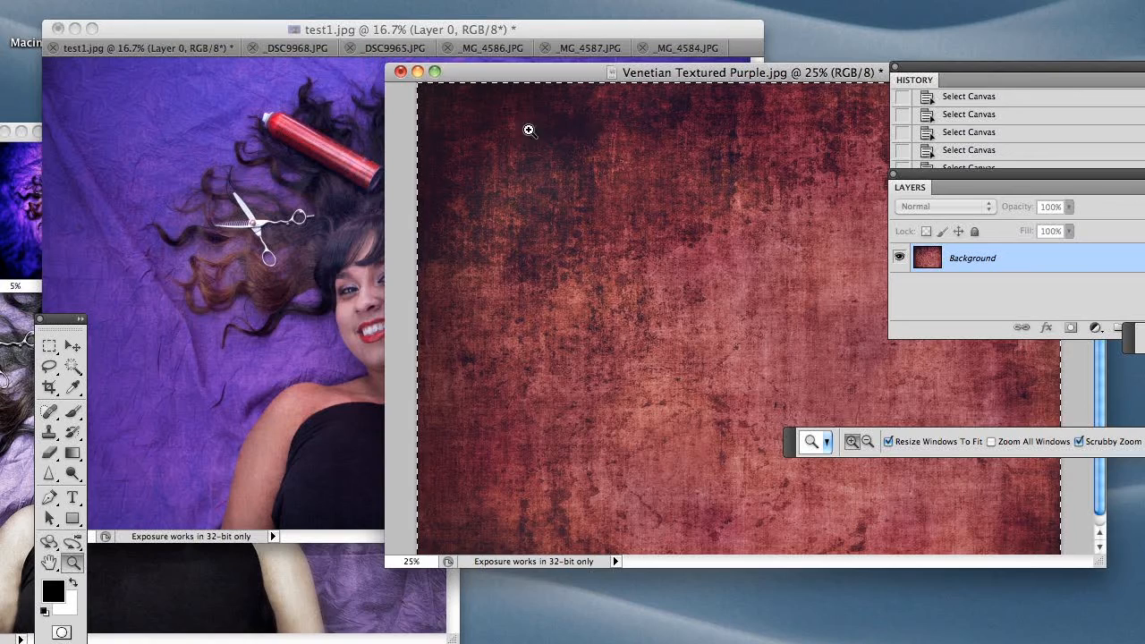
left_click(273, 123)
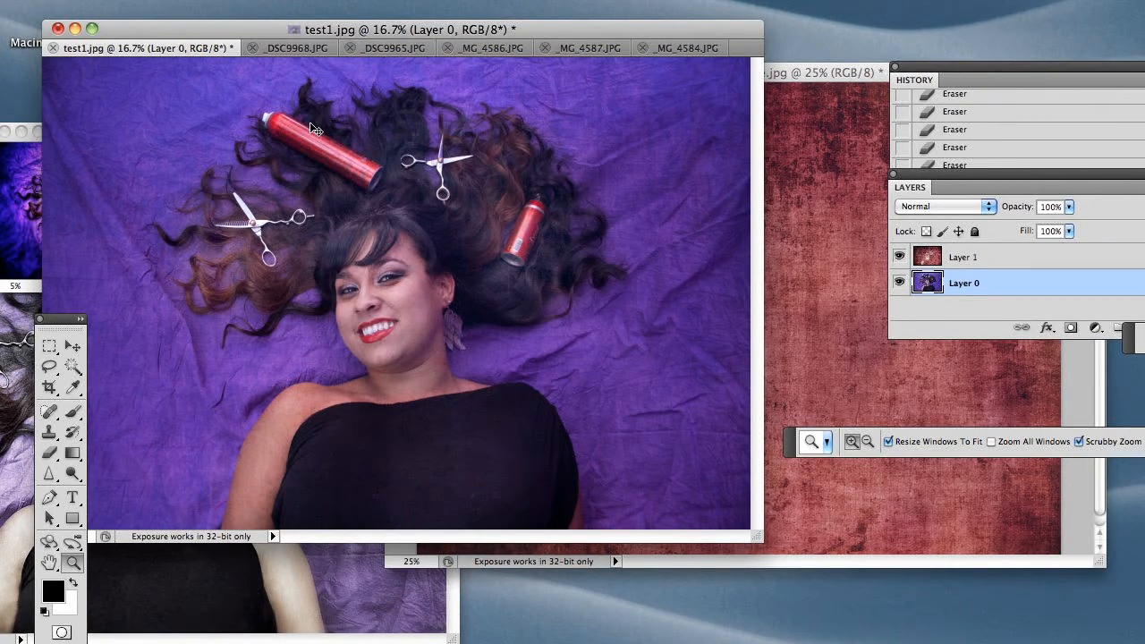
key("super+v")
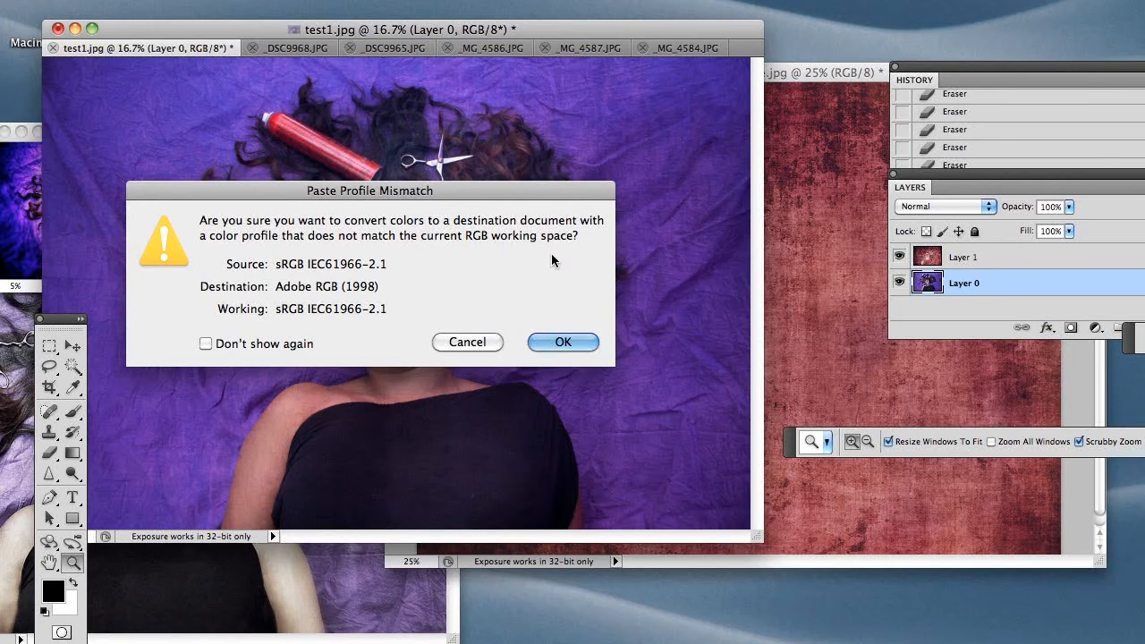
left_click(563, 343)
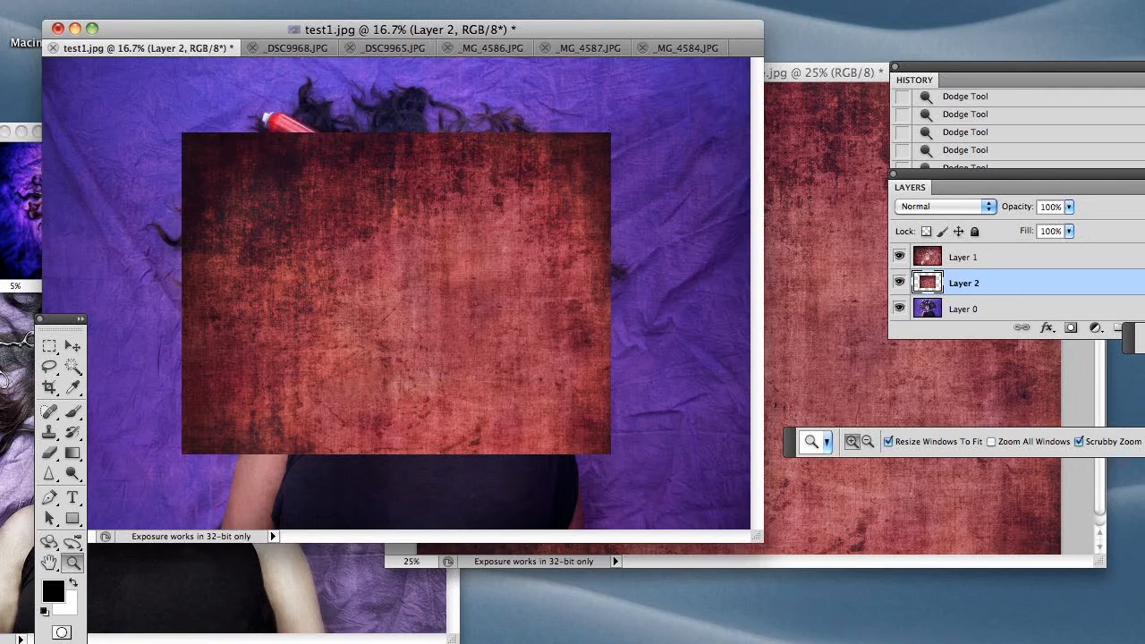
- Scale the pasted texture to 165% width and 146.67% height so it covers the whole portrait
left_click(161, 1)
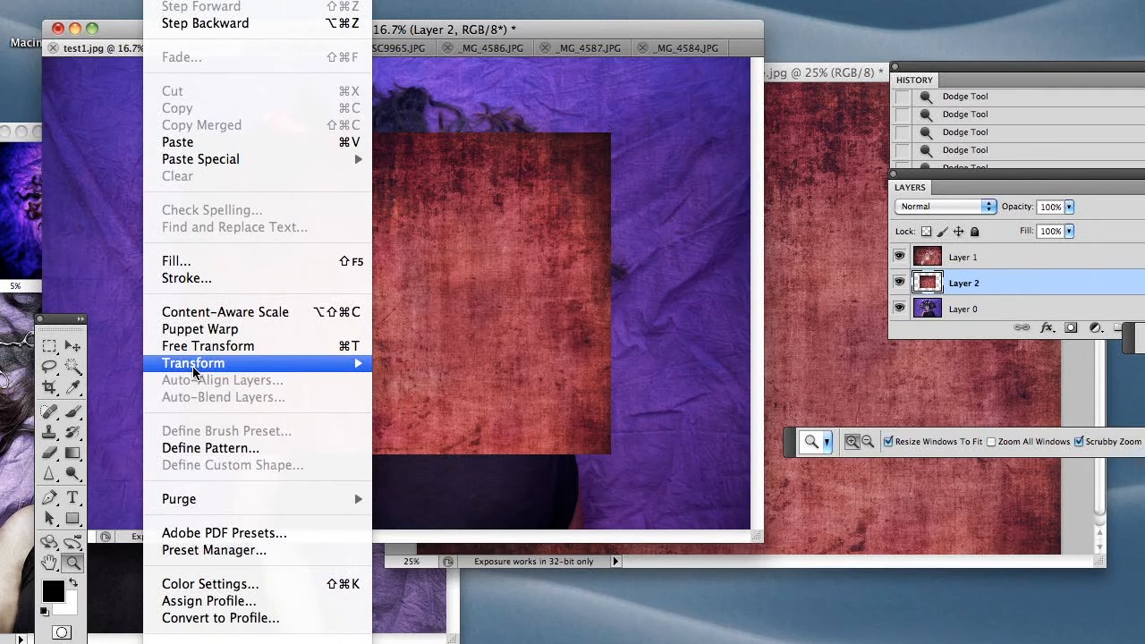
mouse_move(195, 367)
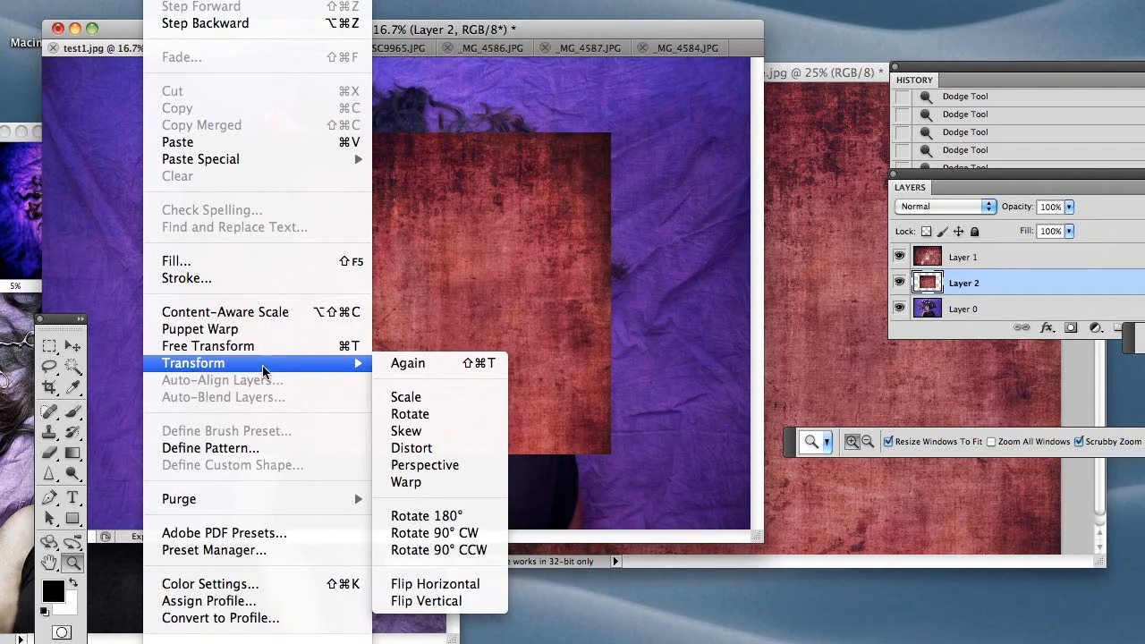
left_click(442, 398)
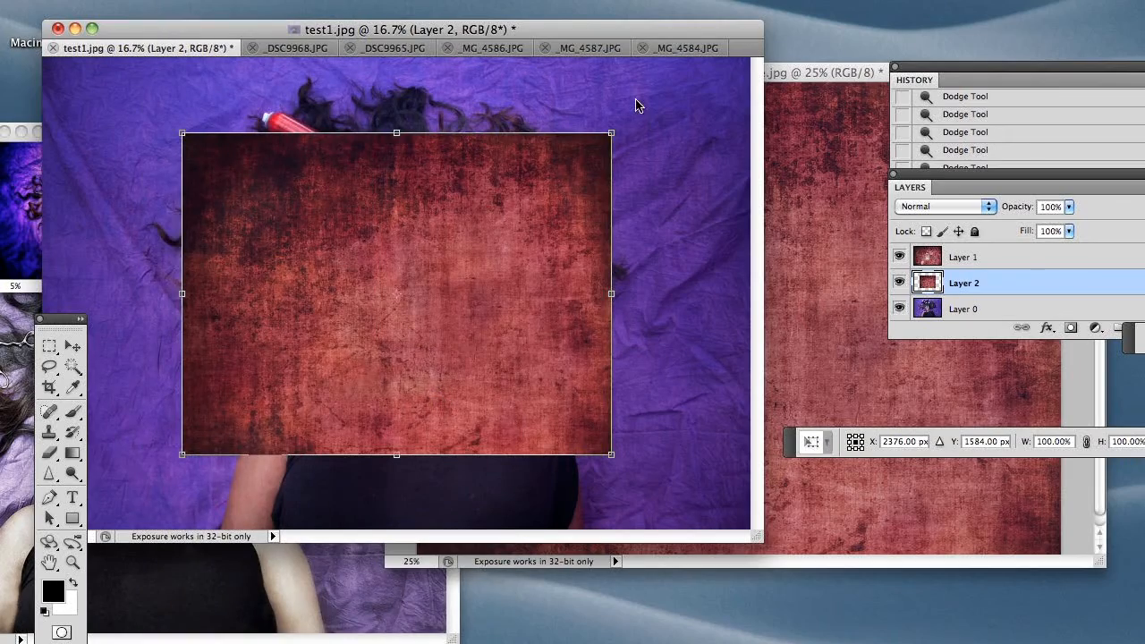
left_click_drag(612, 131, 753, 62)
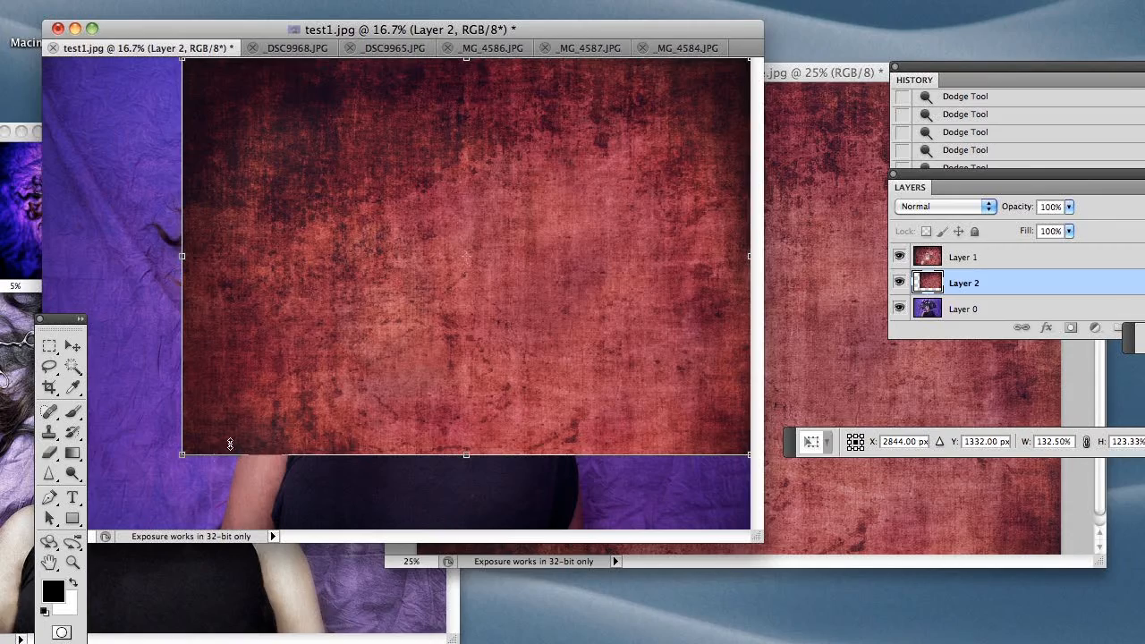
left_click_drag(182, 454, 40, 537)
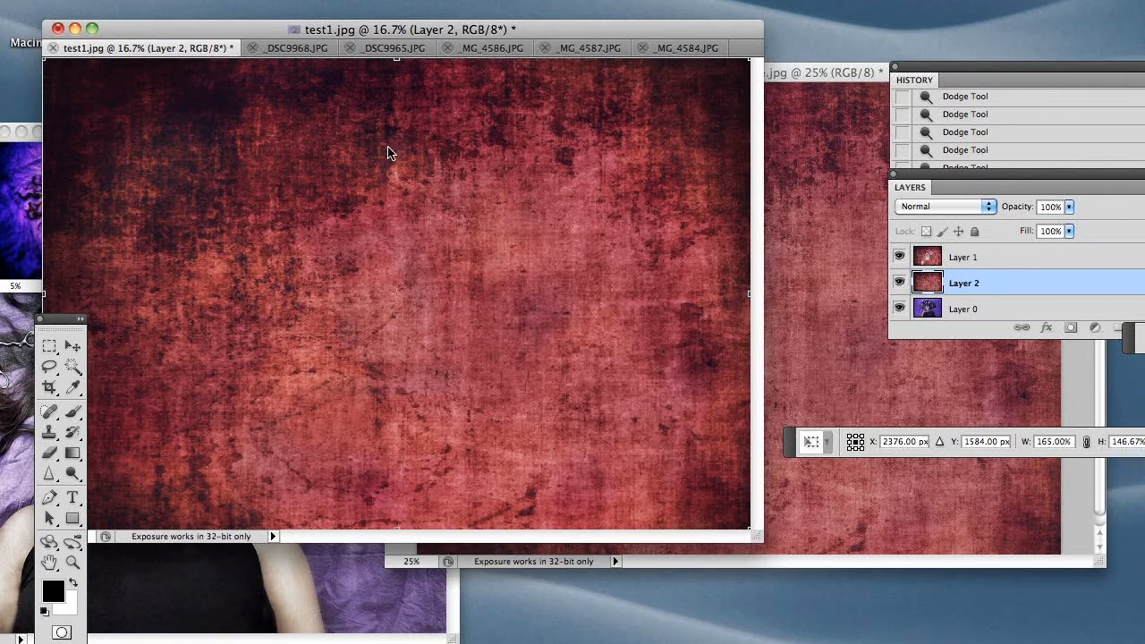
key("Return")
key("z")
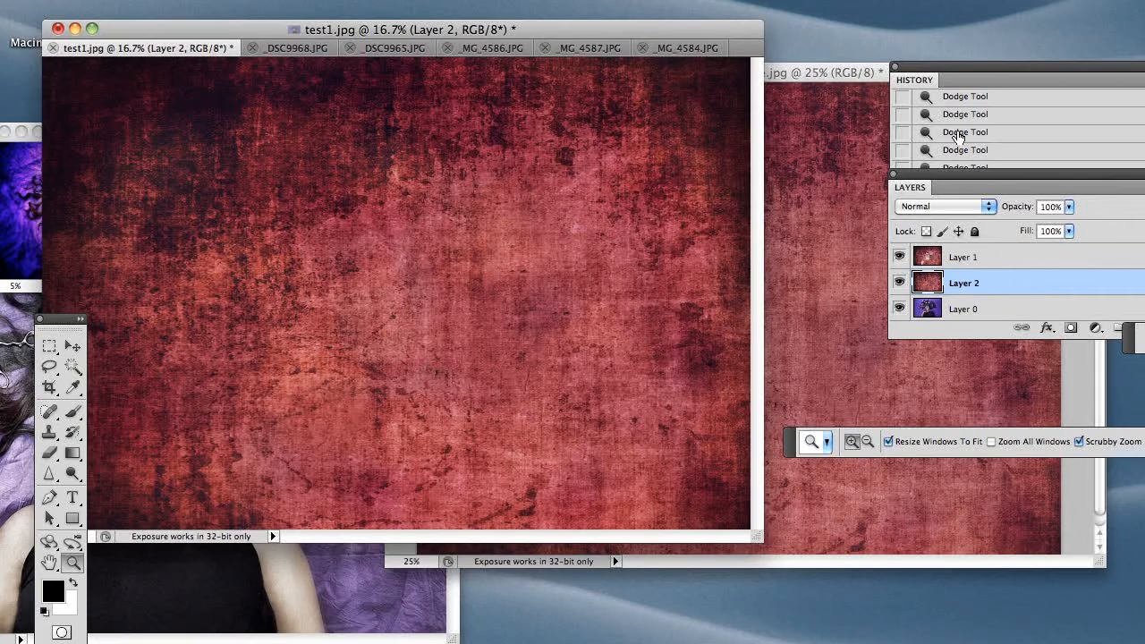
- Delete the old texture layer, Layer 1, from test1.jpg
left_click_drag(982, 175, 946, 178)
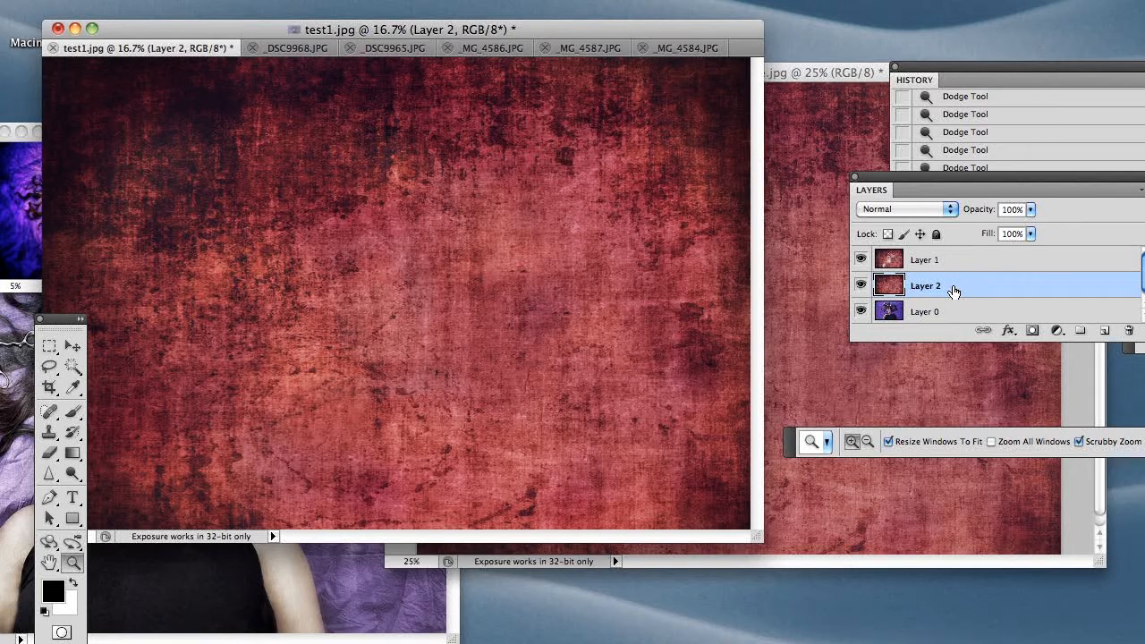
left_click(859, 261)
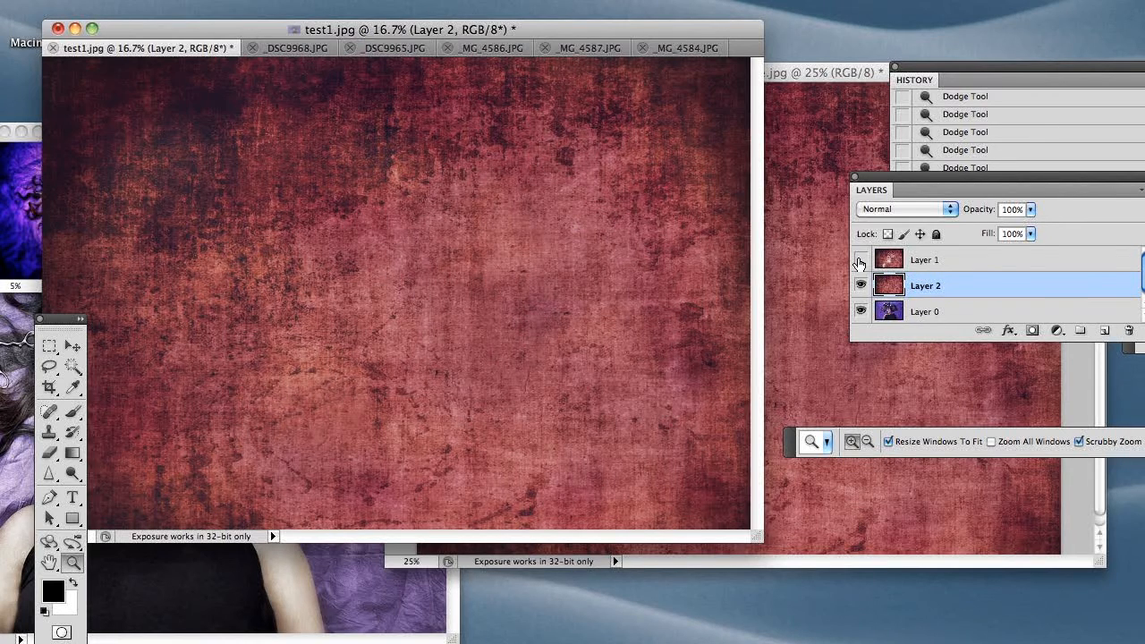
left_click(1032, 259)
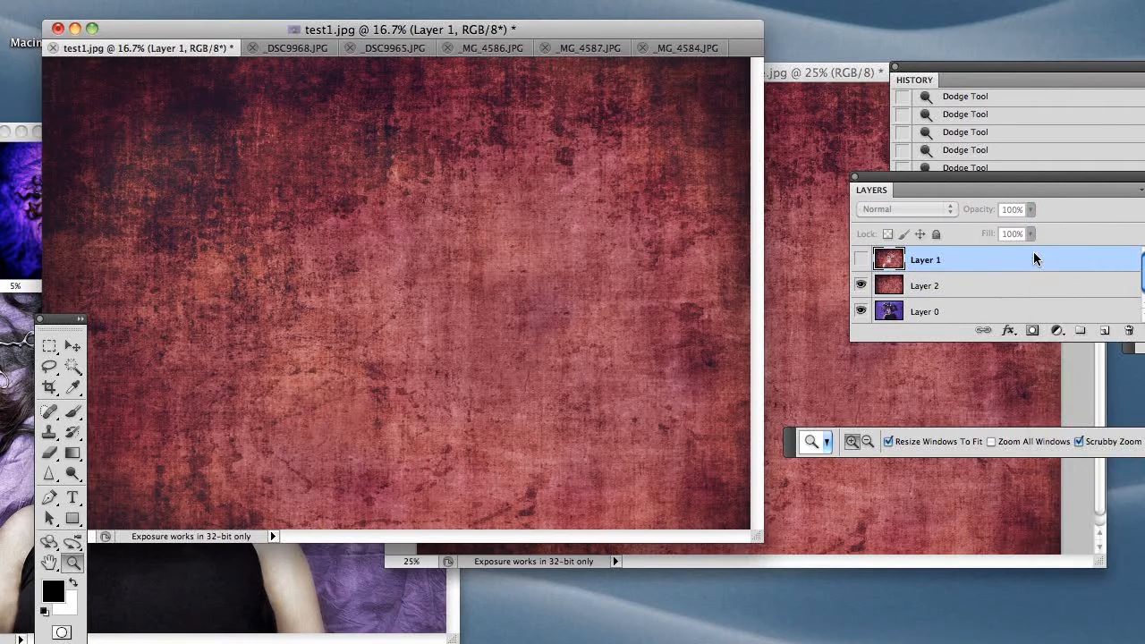
left_click(1126, 330)
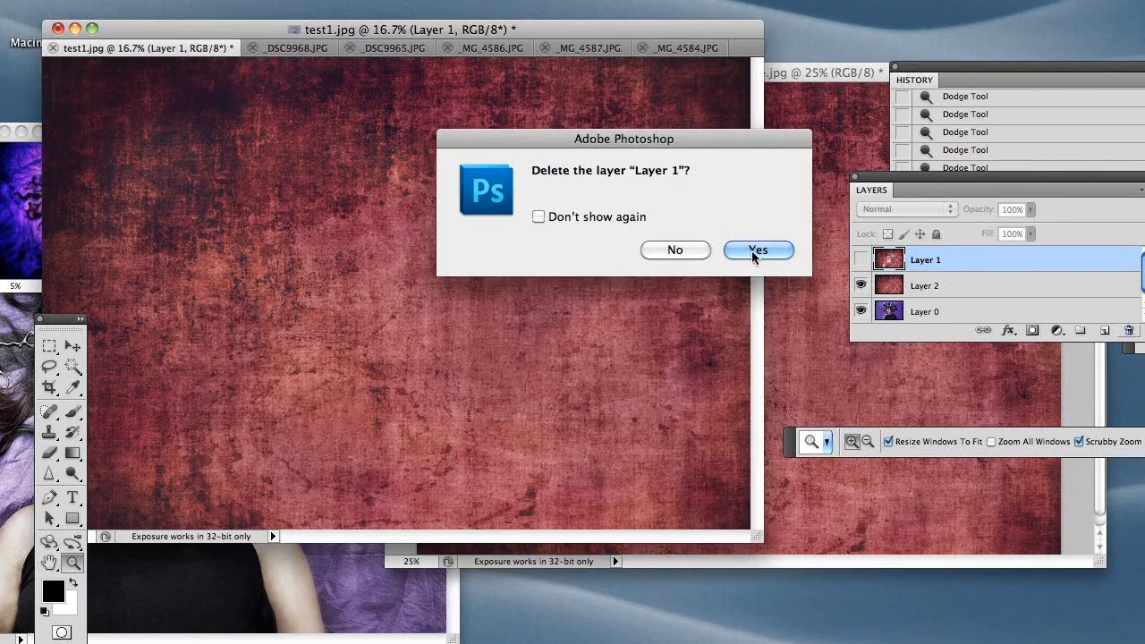
left_click(756, 250)
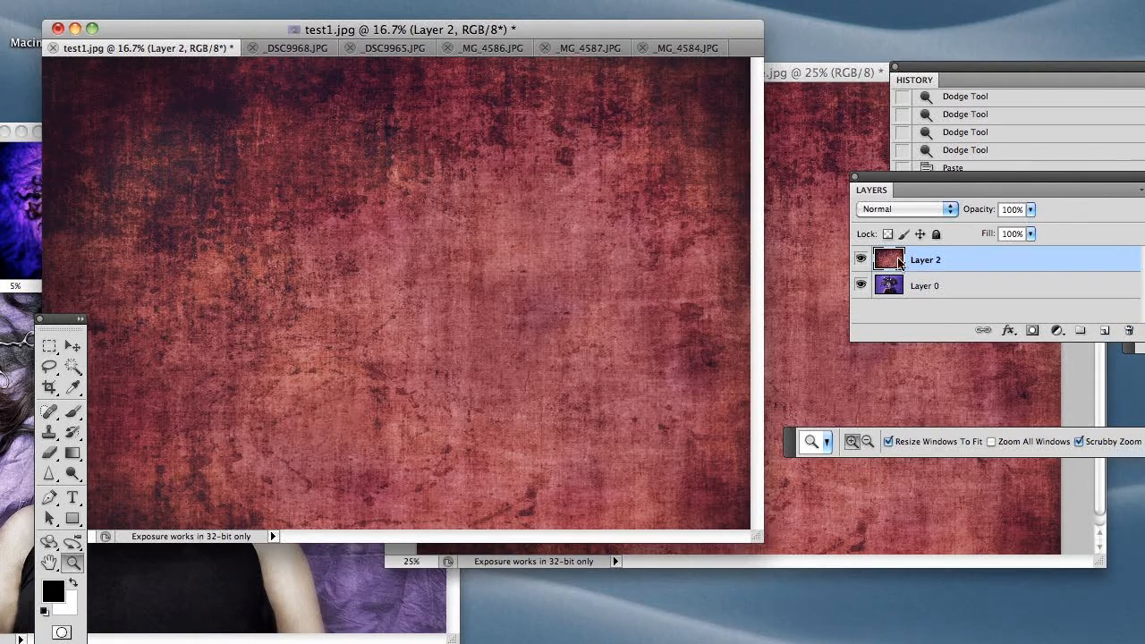
- Set Layer 2's blend mode to Screen and its opacity to 61%
left_click(951, 209)
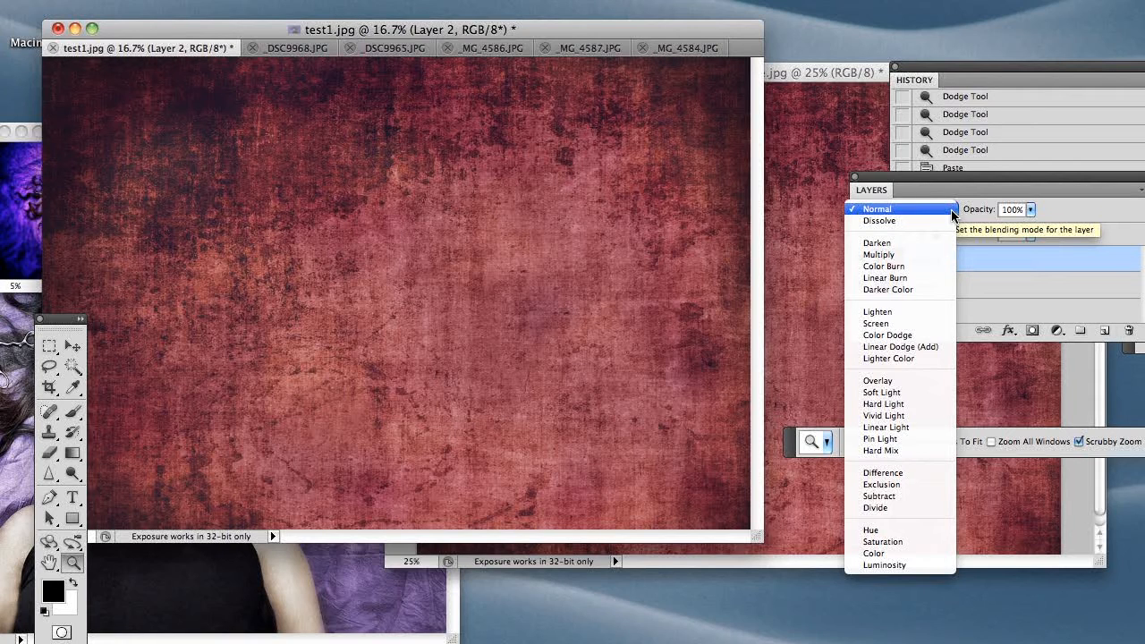
left_click(944, 330)
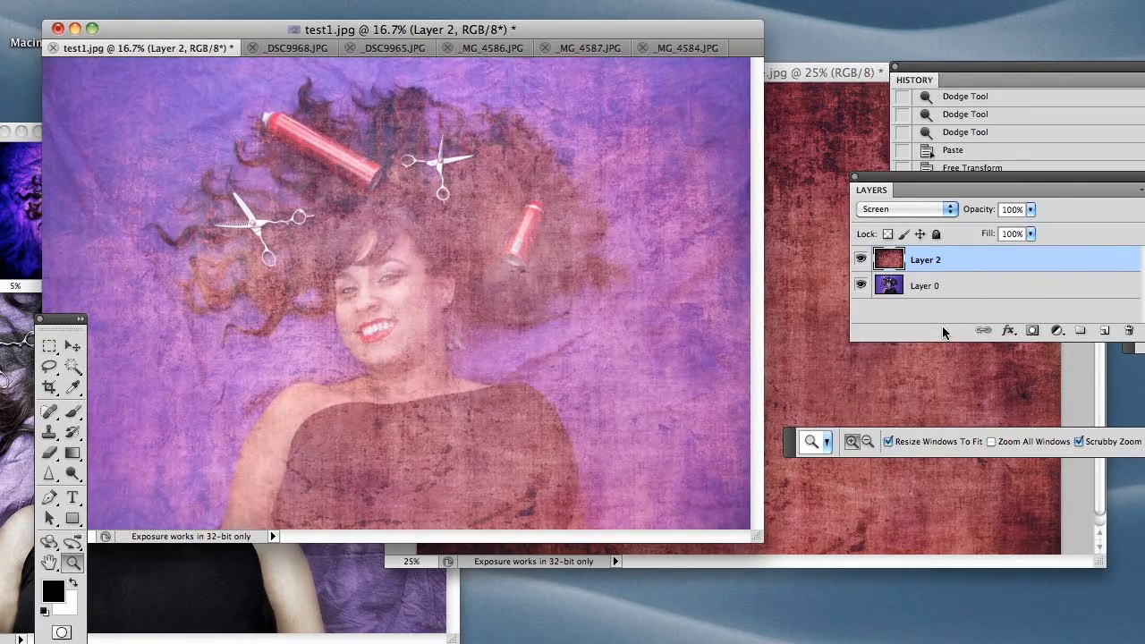
left_click(1030, 210)
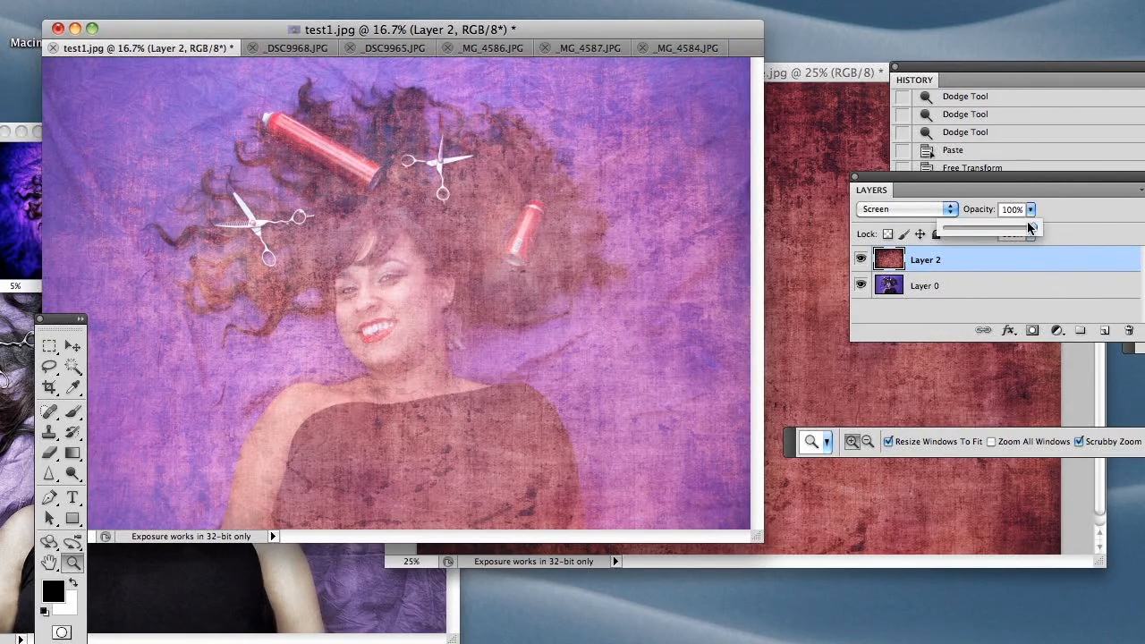
left_click_drag(988, 230, 971, 232)
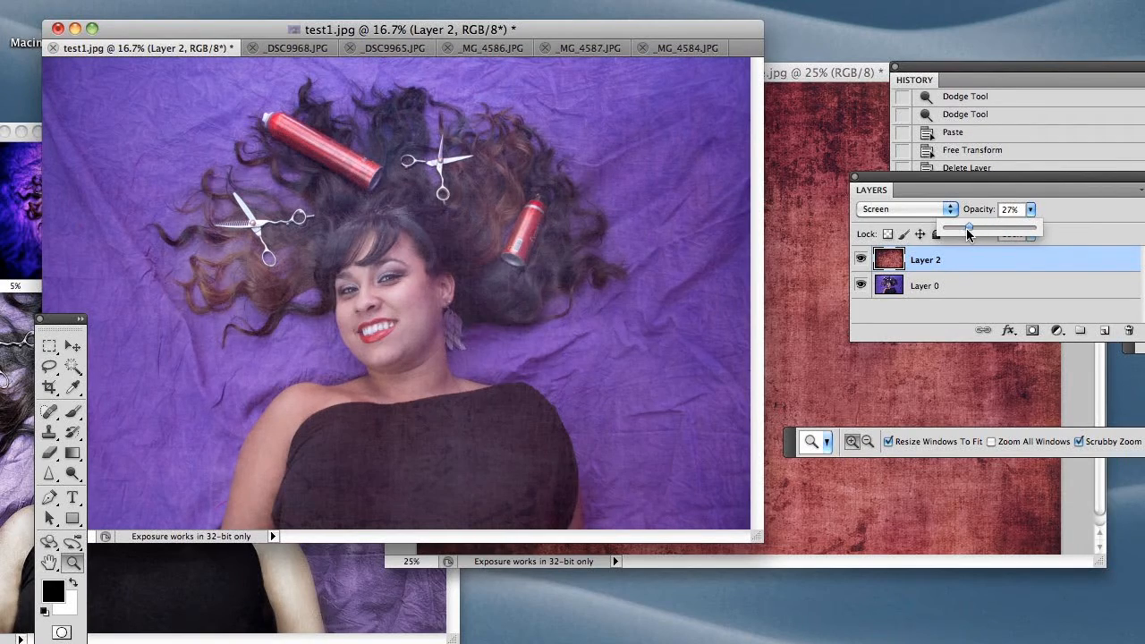
left_click_drag(987, 231, 998, 228)
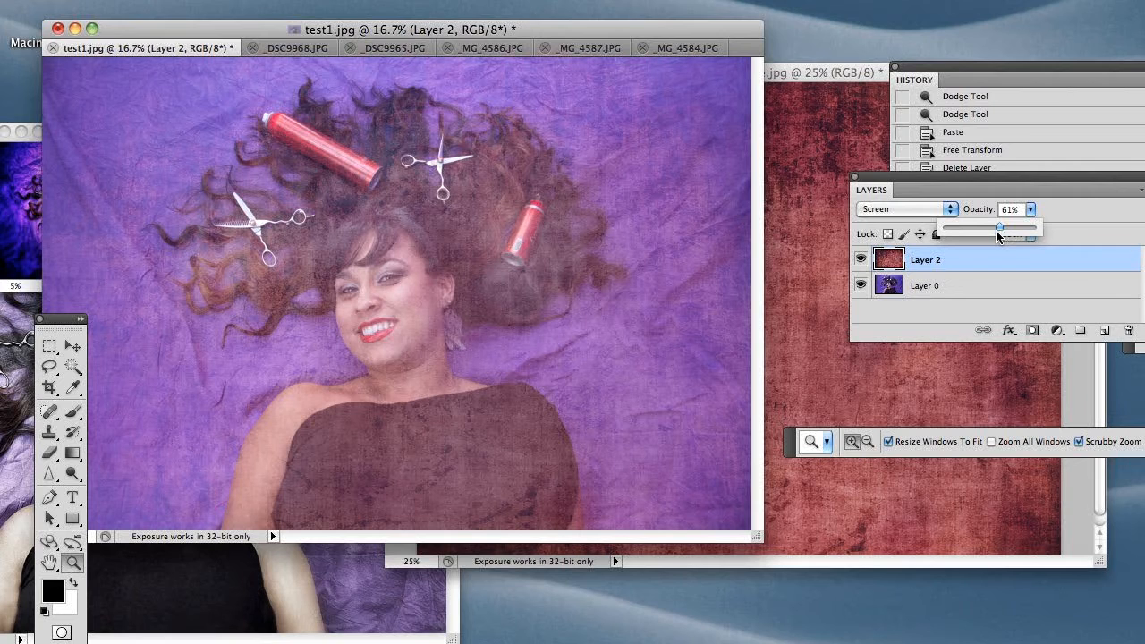
- Try the Soft Light, Hard Mix, Pin Light and Vivid Light blend modes on Layer 2
left_click(951, 211)
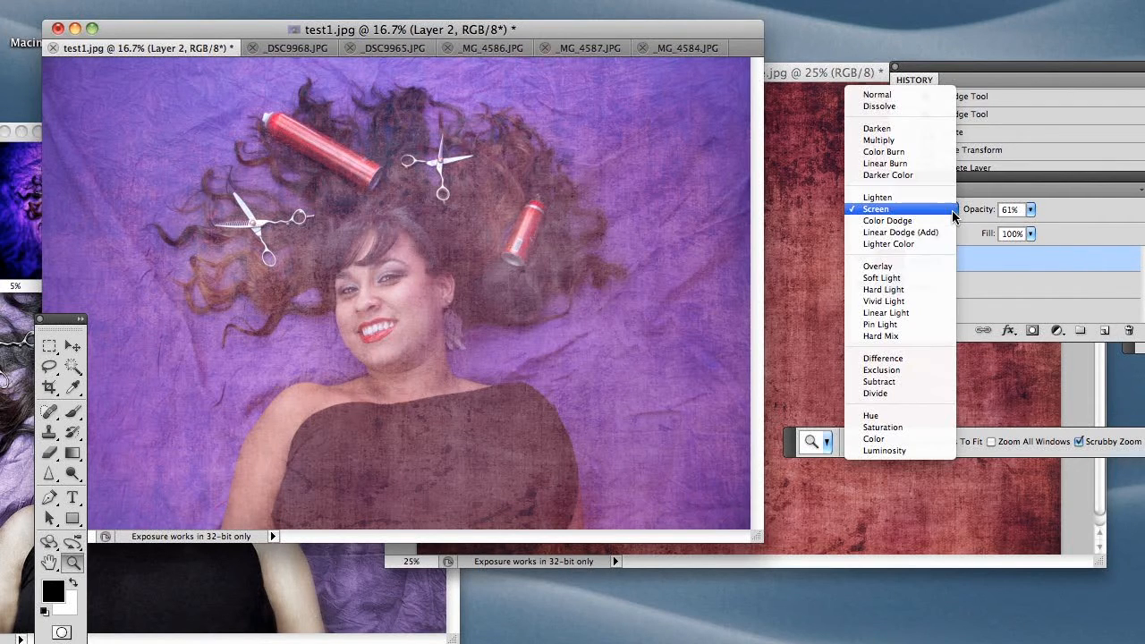
left_click(932, 277)
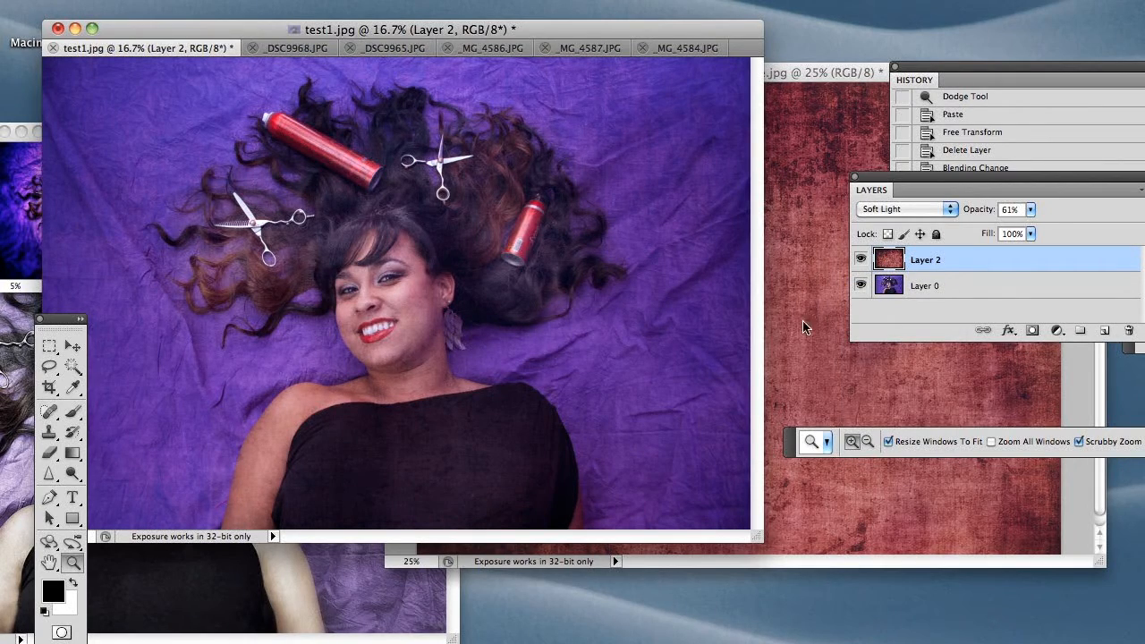
left_click(950, 209)
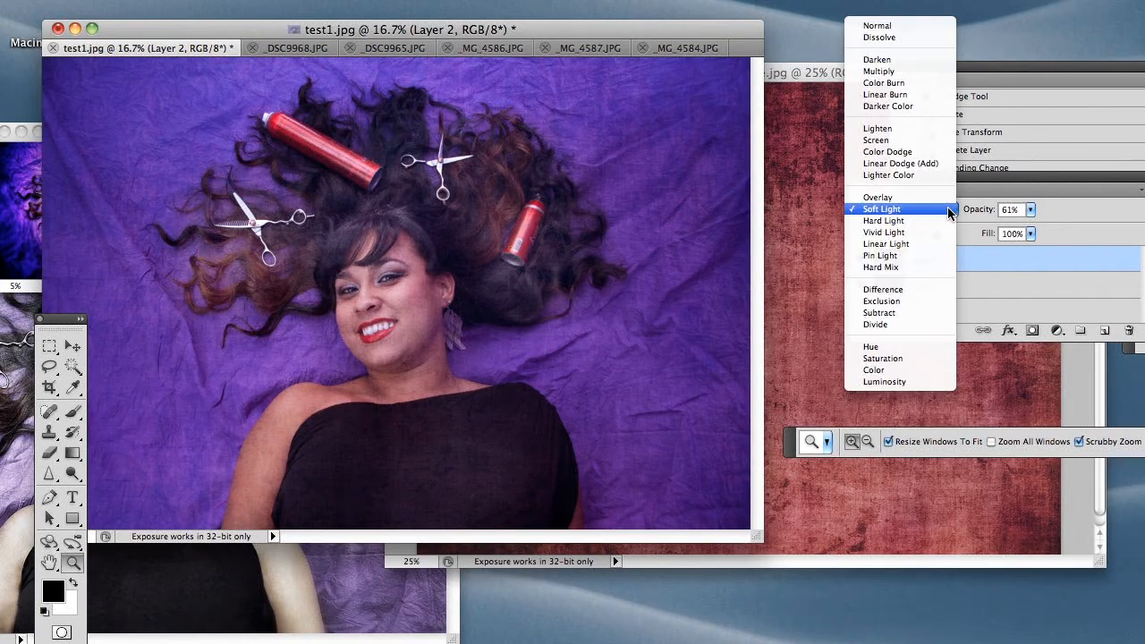
left_click(943, 265)
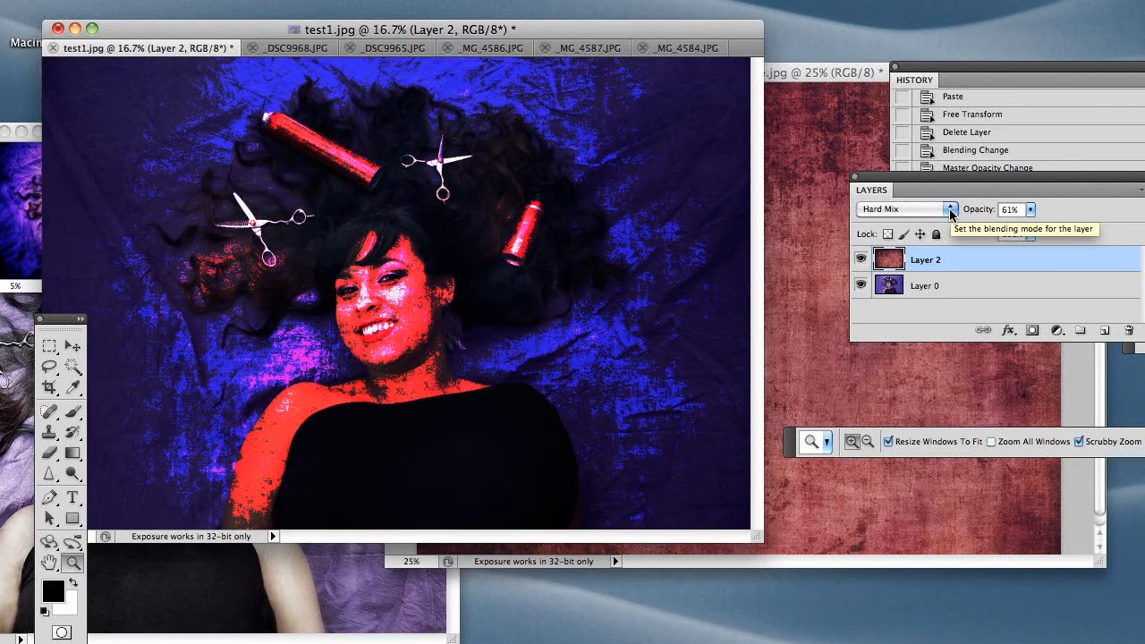
left_click(950, 211)
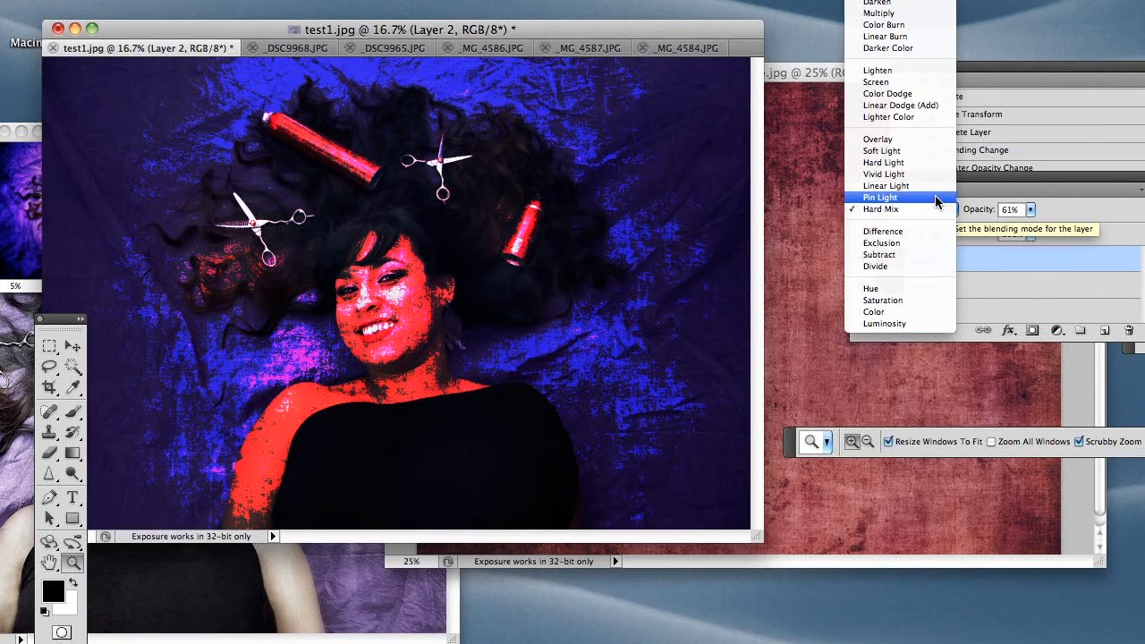
left_click(937, 197)
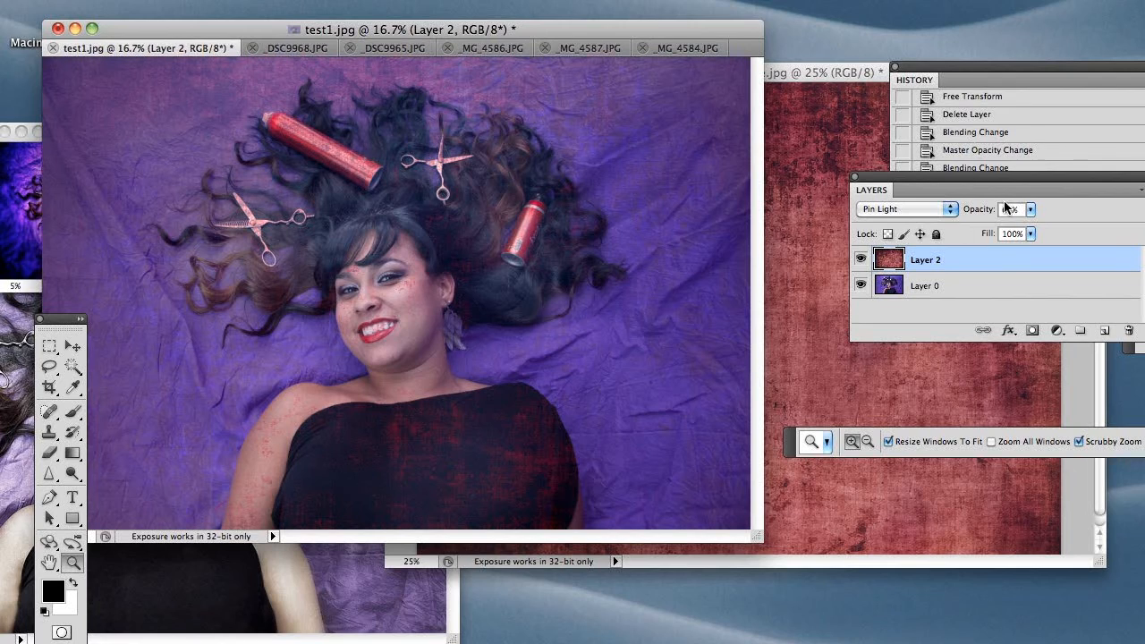
left_click(950, 211)
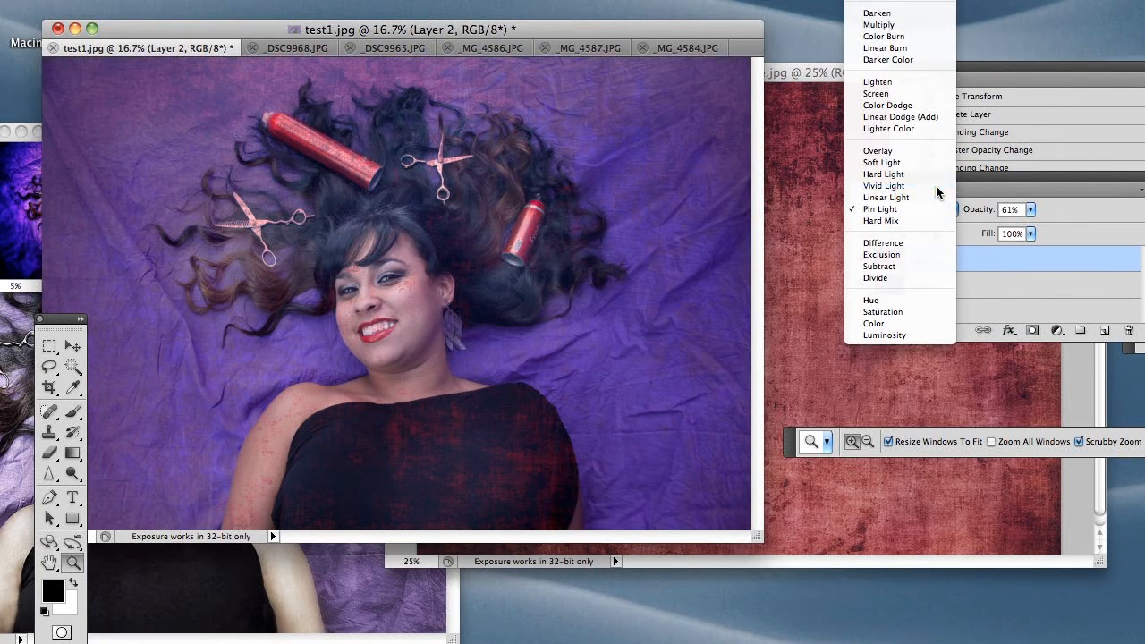
left_click(938, 189)
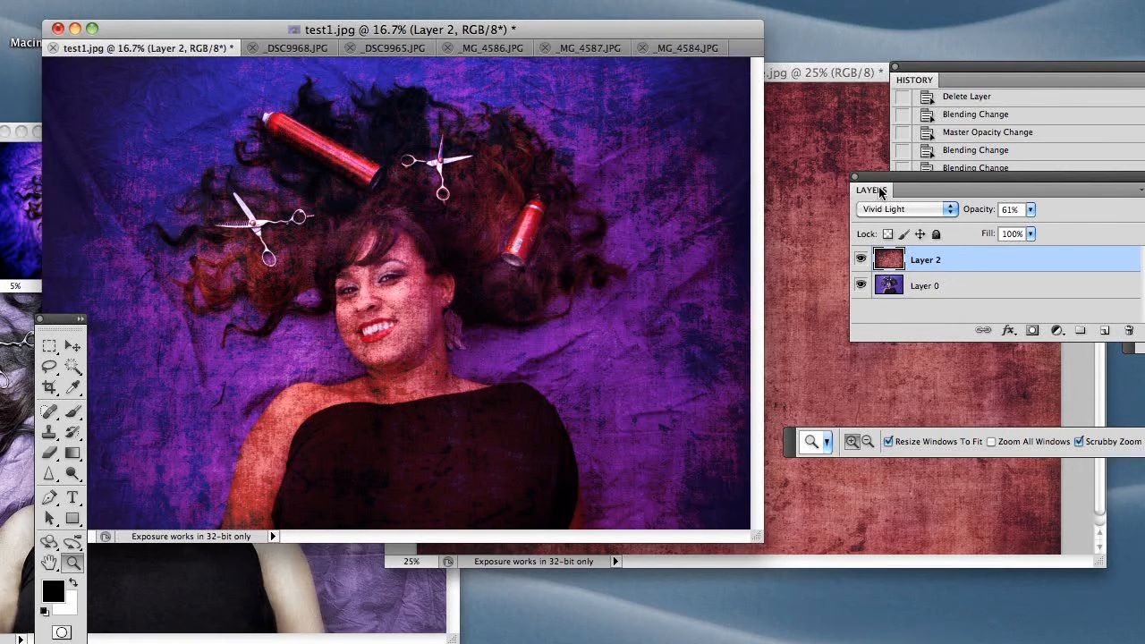
- Set Layer 2's blend mode to Soft Light and its opacity to 97%
left_click(950, 211)
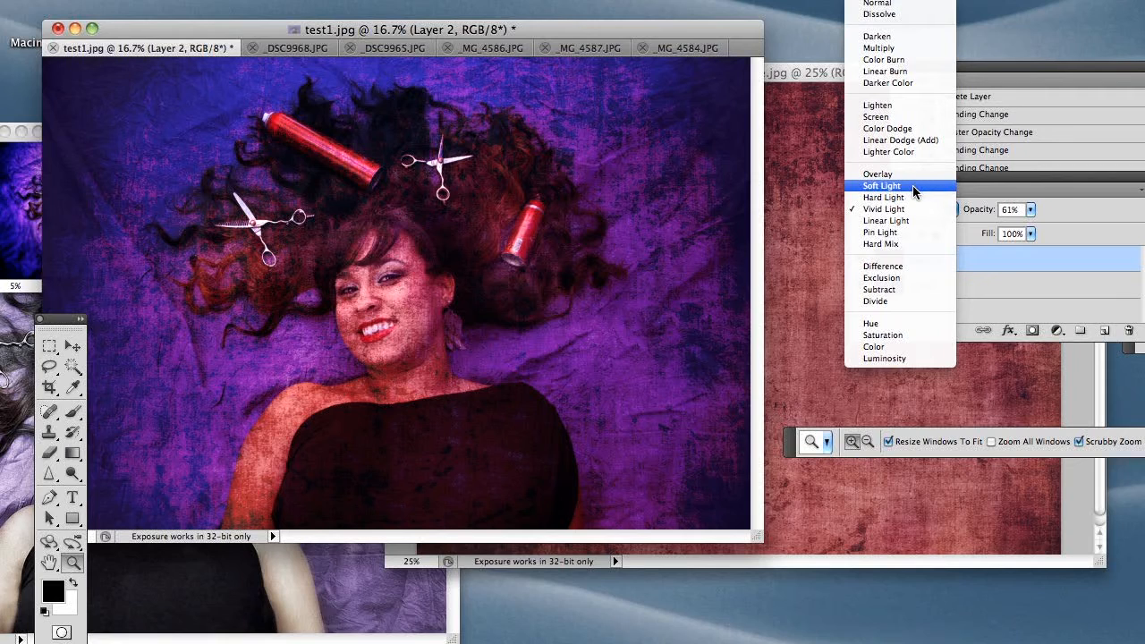
left_click(912, 185)
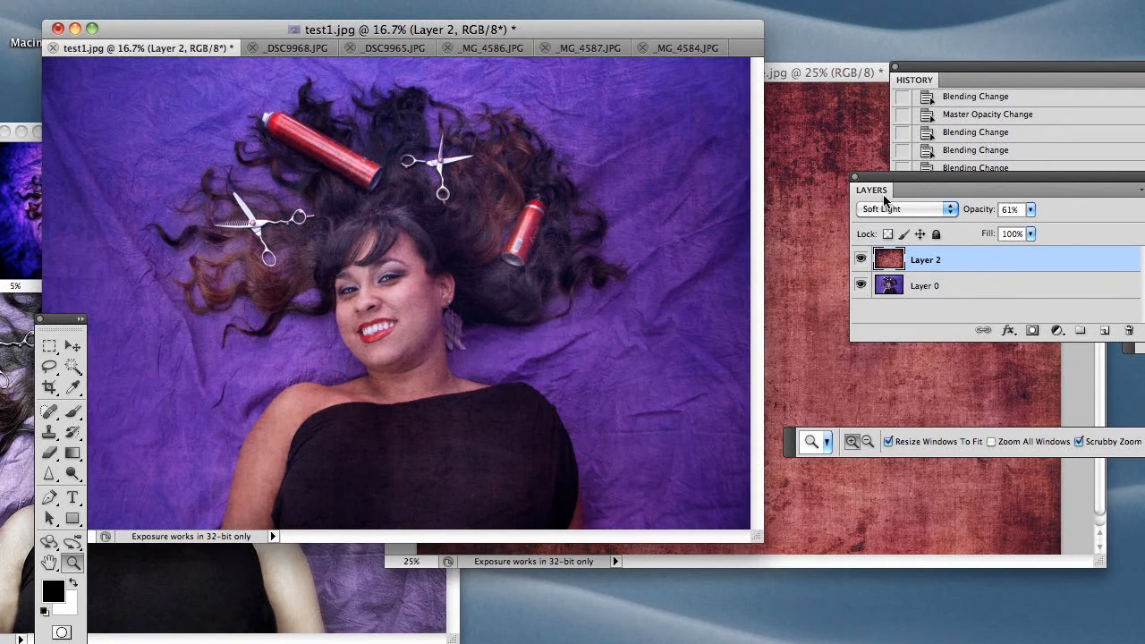
left_click_drag(1029, 211, 1064, 229)
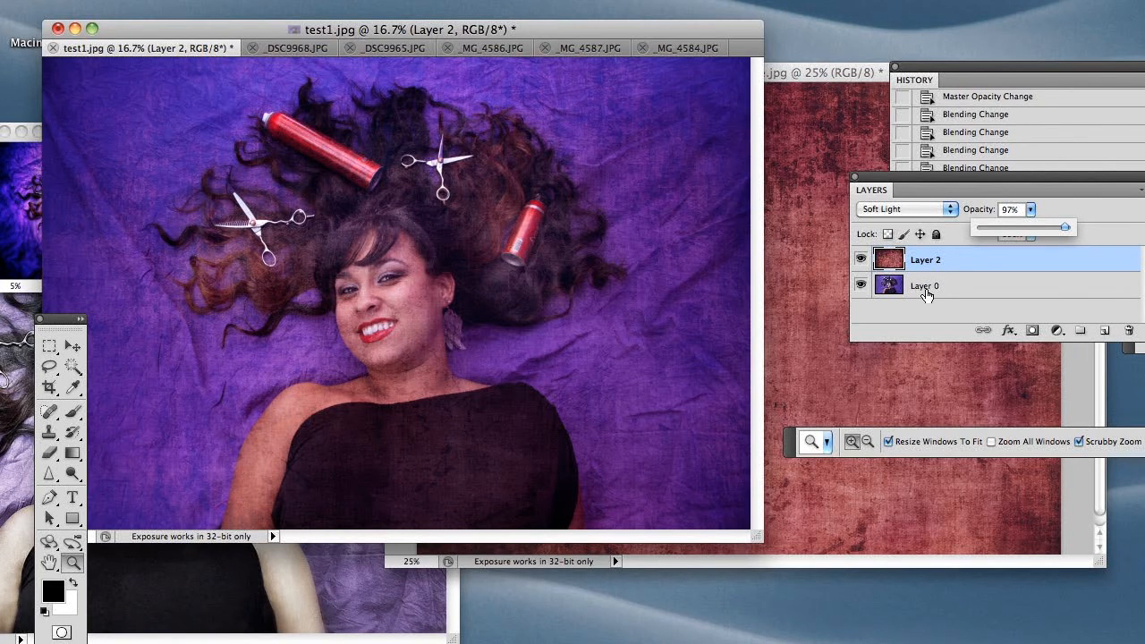
- Compare the edit with the original _MG_4201.CR2 history snapshot and return to the latest Master Opacity Change state
left_click(1012, 66)
left_click_drag(1053, 69, 915, 68)
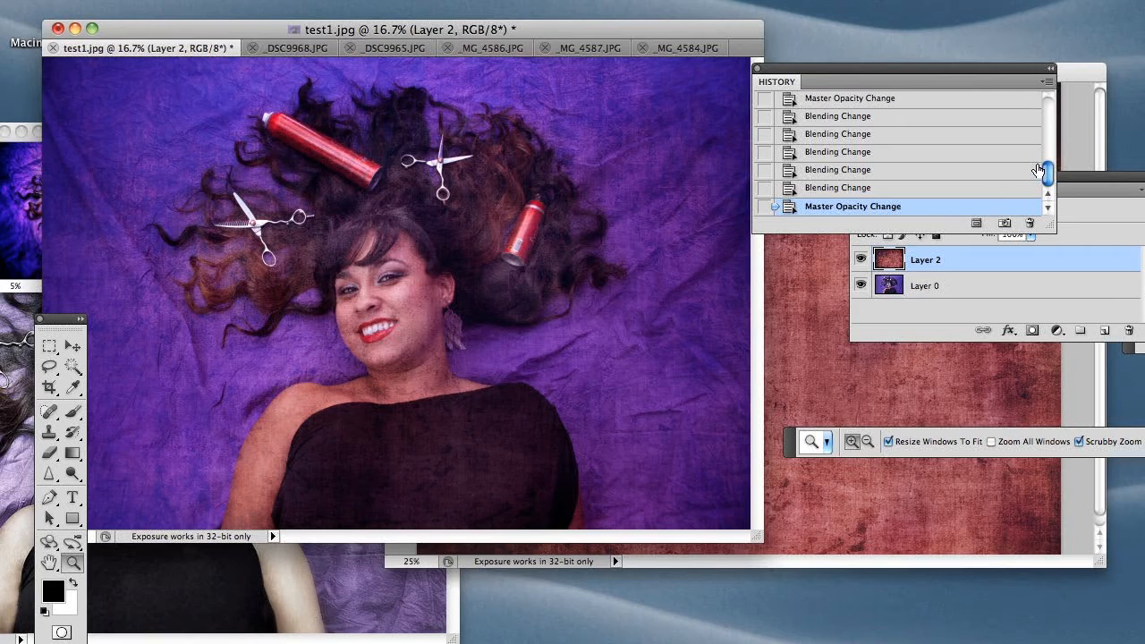
left_click_drag(1046, 176, 1038, 85)
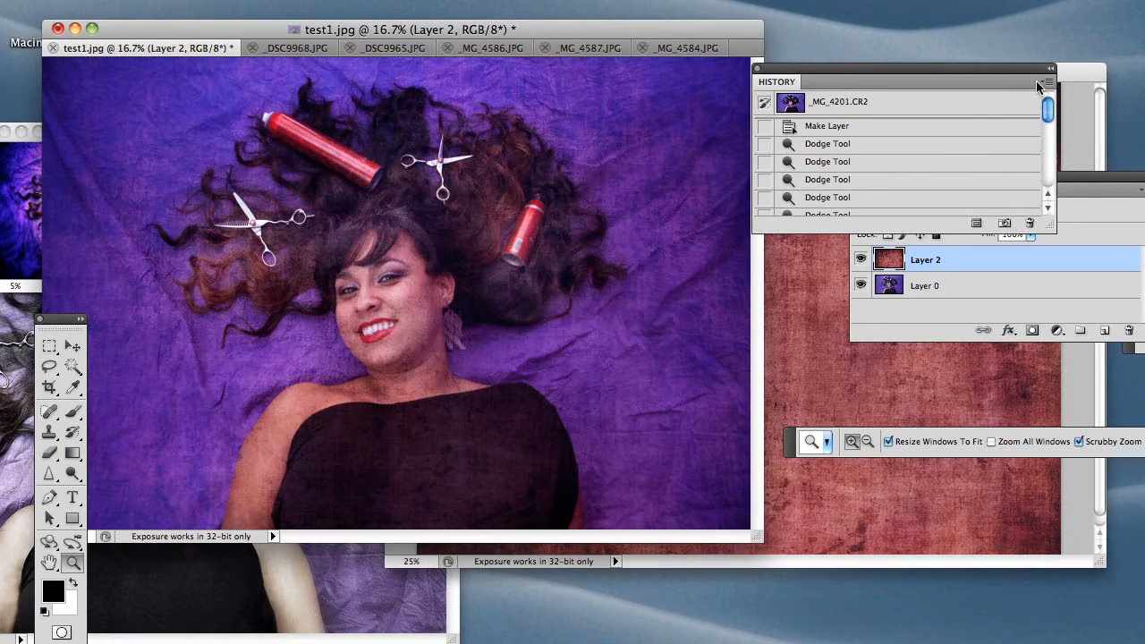
left_click(990, 111)
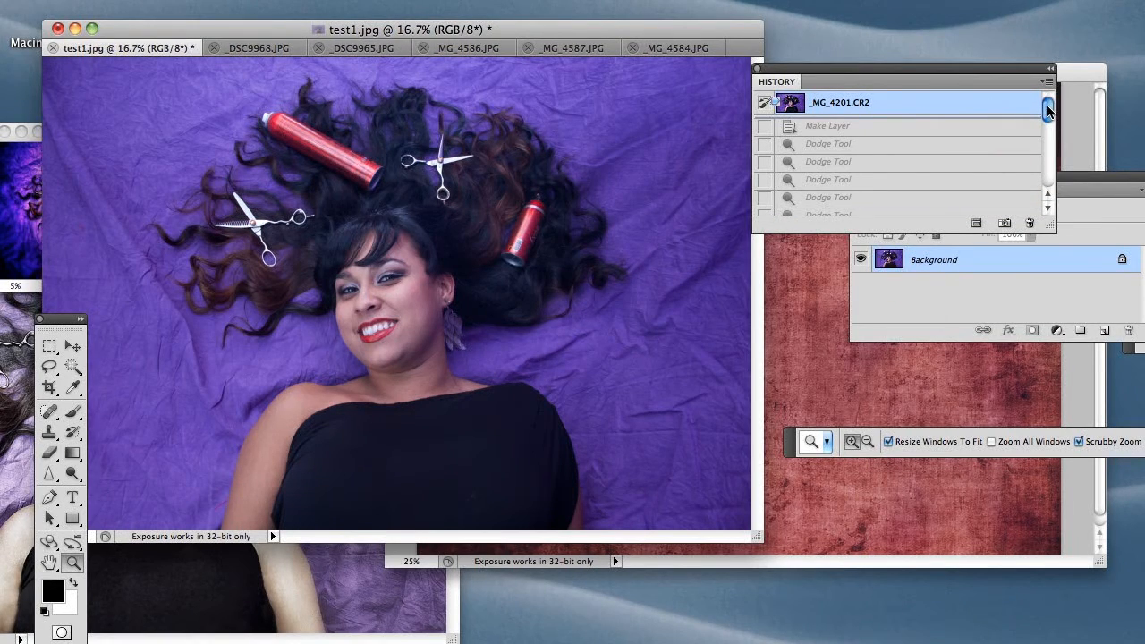
left_click_drag(1048, 109, 1048, 174)
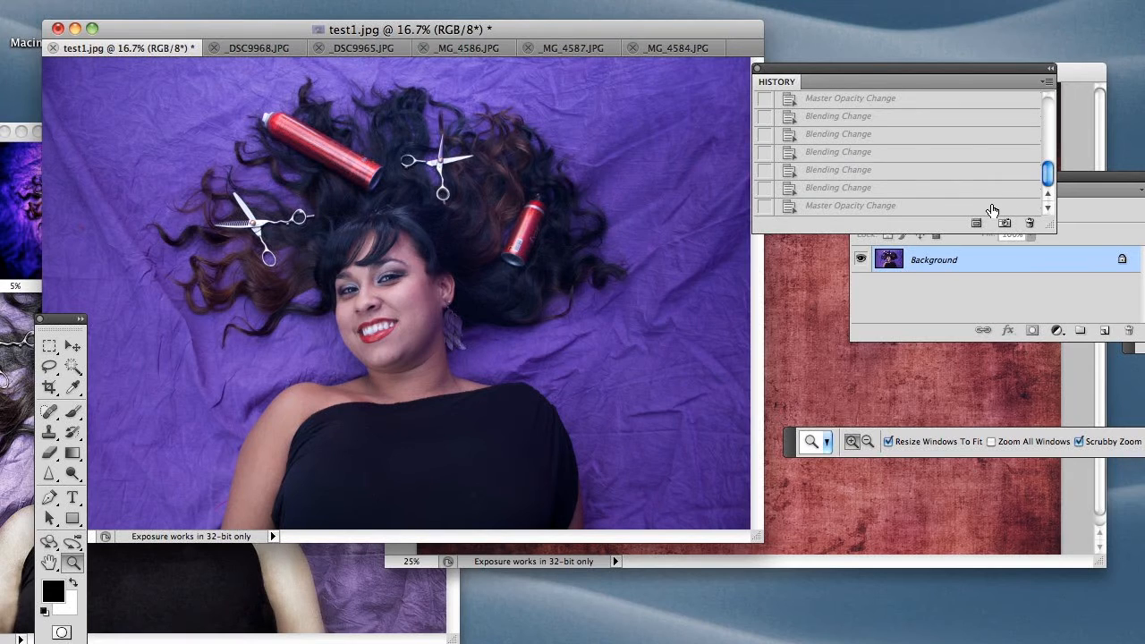
left_click(894, 206)
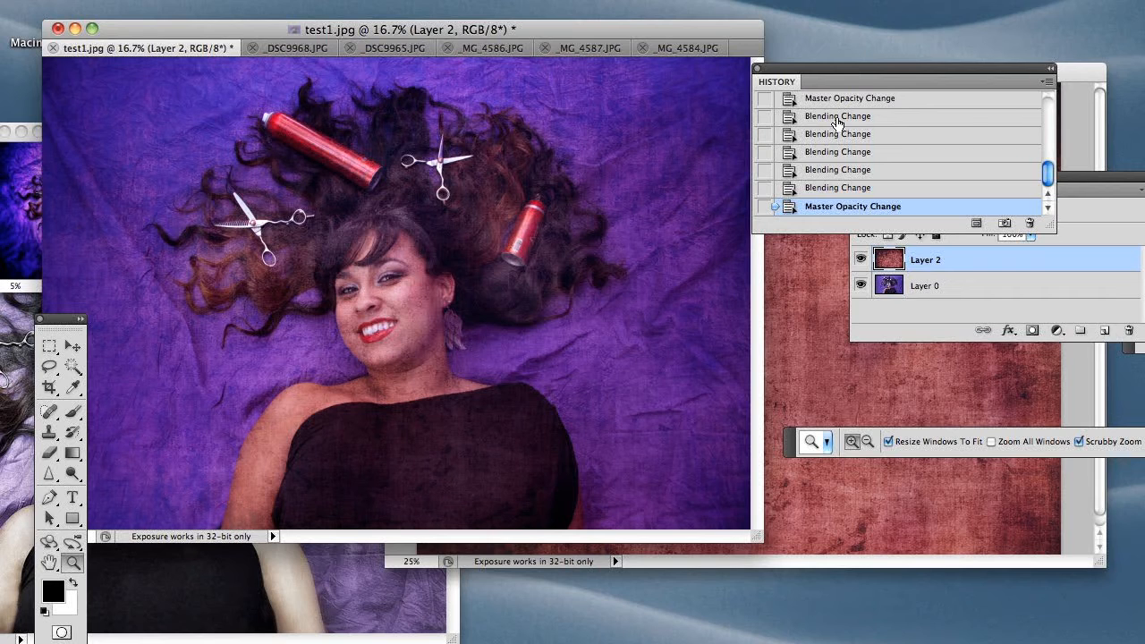
left_click_drag(1048, 176, 1053, 93)
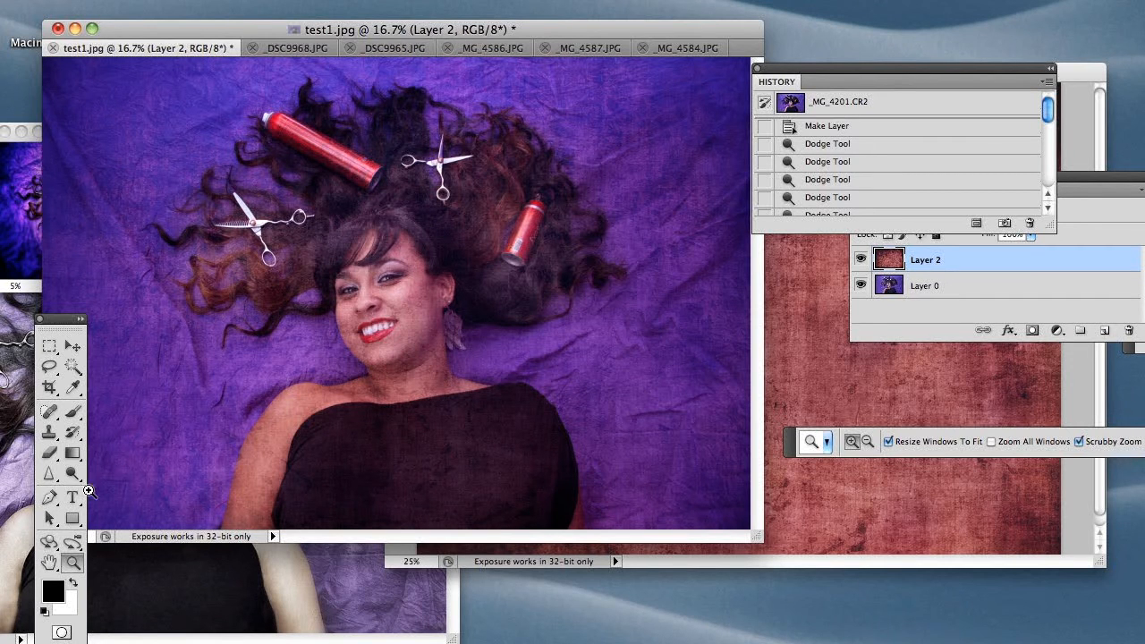
- Set up the Eraser tool with a 569 px brush and 57% opacity
left_click(50, 453)
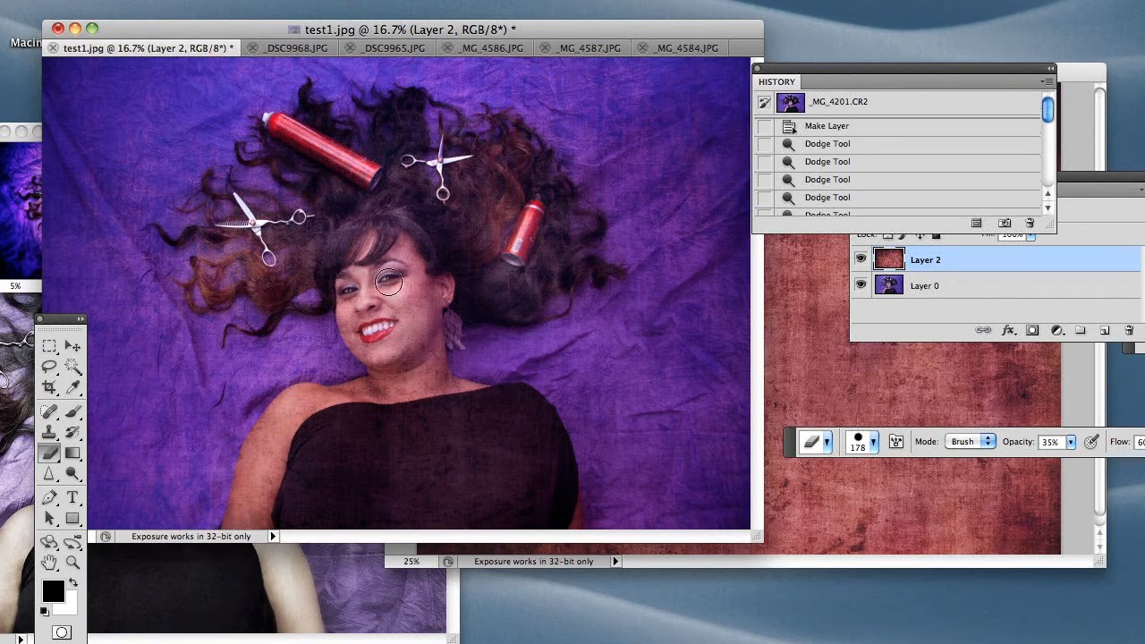
left_click(872, 442)
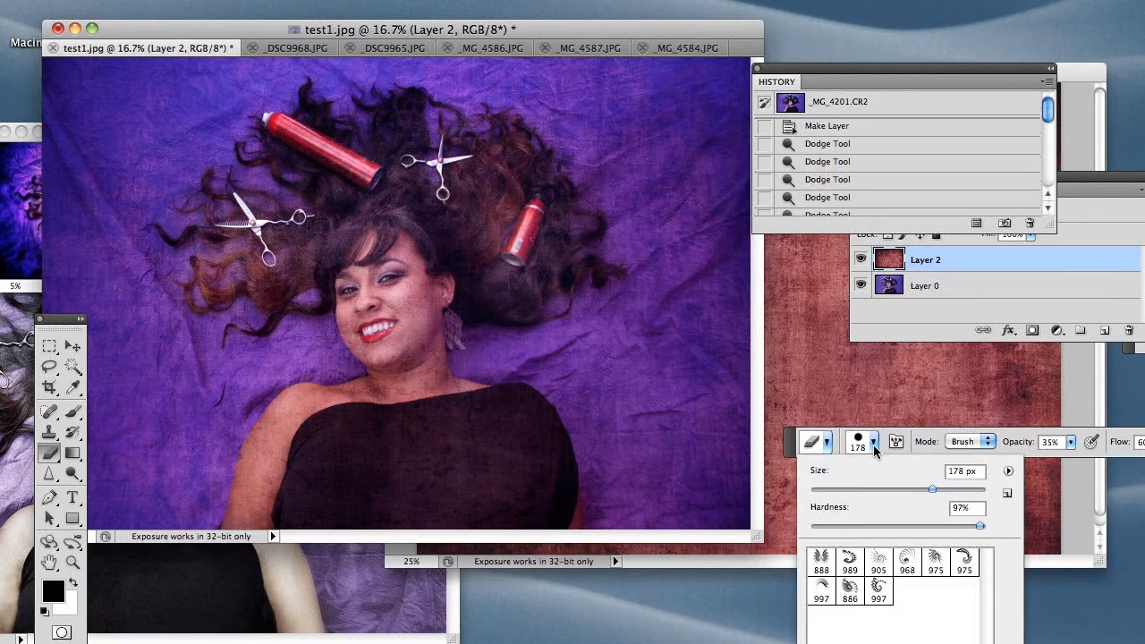
mouse_move(938, 488)
left_mouse_down()
mouse_move(915, 487)
mouse_move(924, 494)
left_mouse_up()
left_click_drag(927, 487, 968, 487)
left_click(1068, 443)
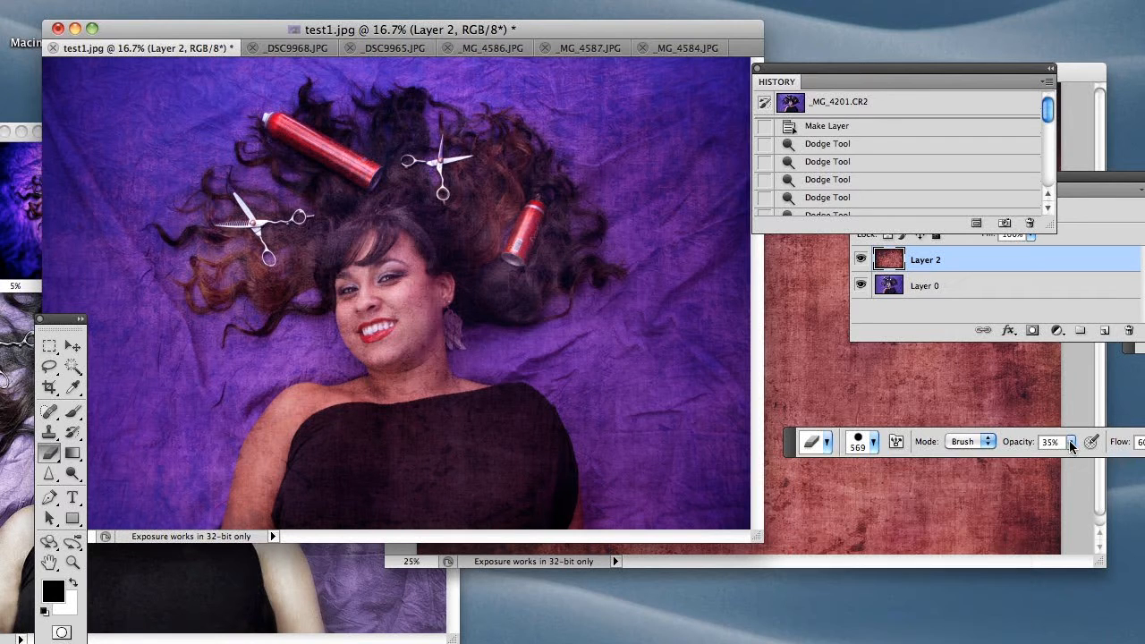
left_click(1069, 442)
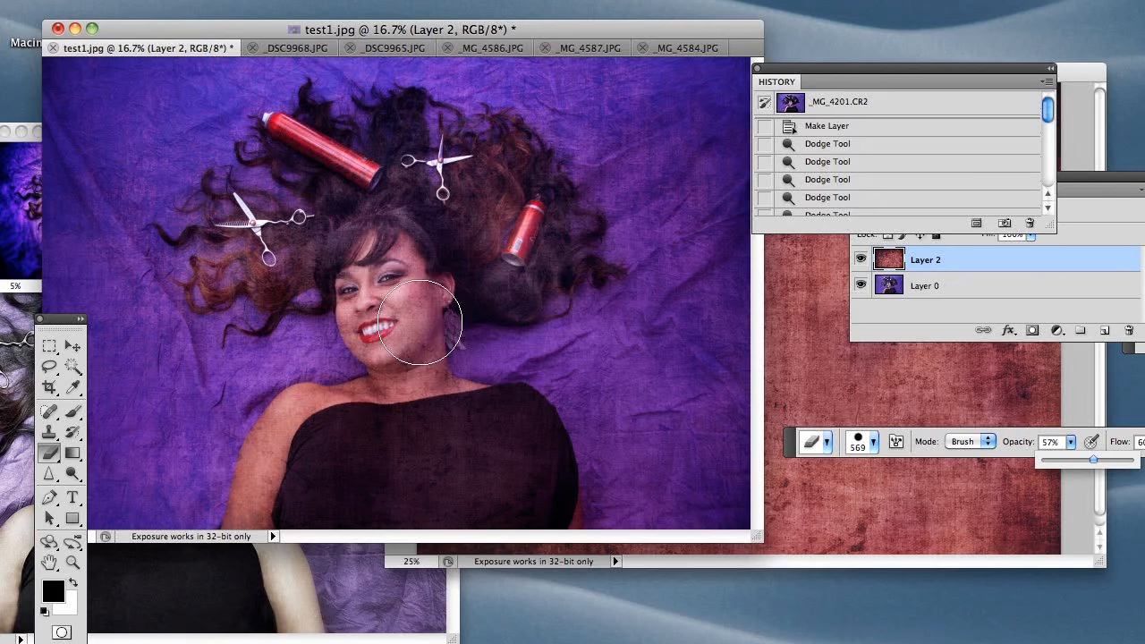
- Erase Layer 2's texture from the woman's face with a few dabs
left_click(402, 299)
left_click(390, 324)
left_click(383, 315)
left_click(413, 359)
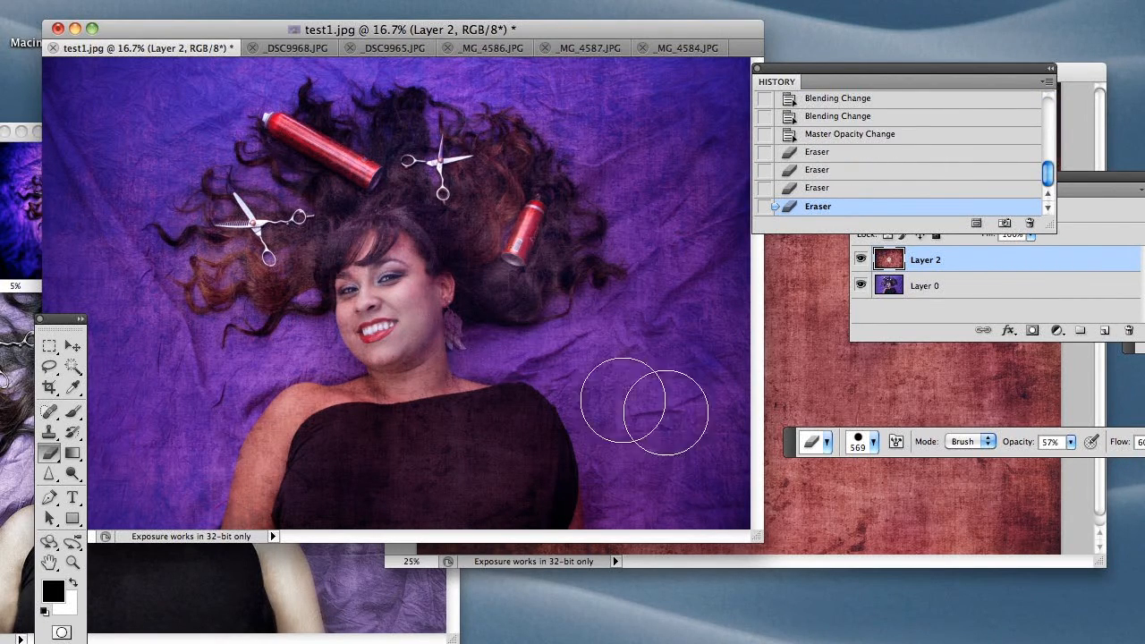
- Lower the eraser opacity to 42% and erase the texture around the chin, neck and shoulder
left_click(1070, 441)
left_click_drag(1072, 461, 1060, 459)
left_click(419, 362)
left_click(399, 365)
left_click(390, 362)
left_click_drag(309, 398, 273, 421)
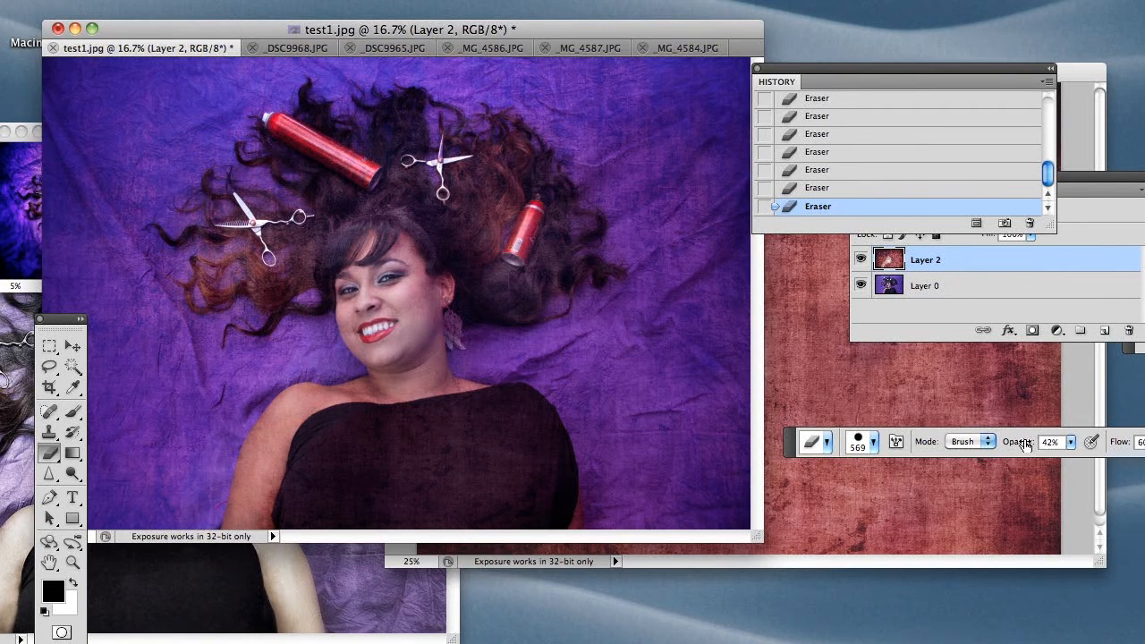
- Raise the eraser opacity to 68% and erase more texture from the shoulder skin
left_click(1070, 441)
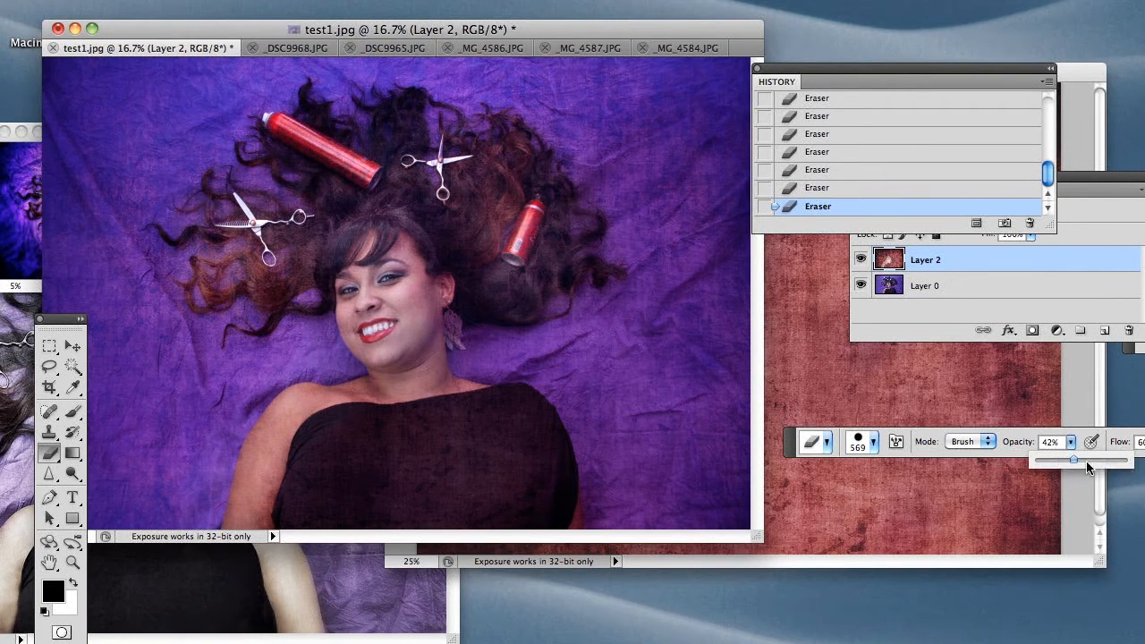
left_click_drag(1073, 462, 1097, 460)
left_click(327, 395)
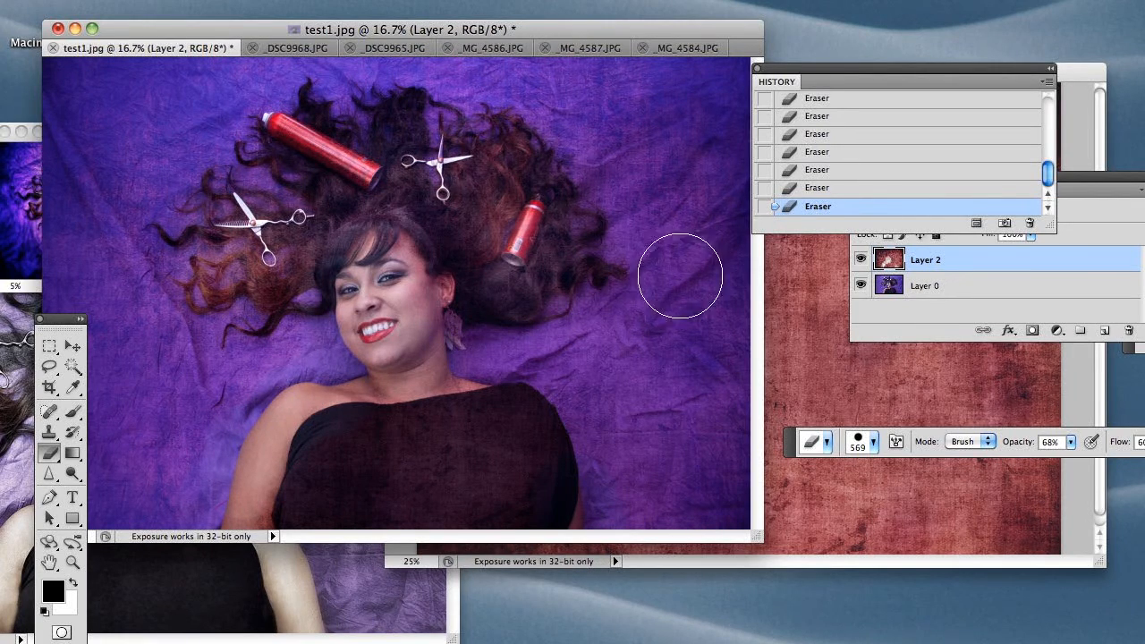
- Hide and show Layer 2 to compare the portrait with and without the texture
left_click(861, 260)
left_click(861, 261)
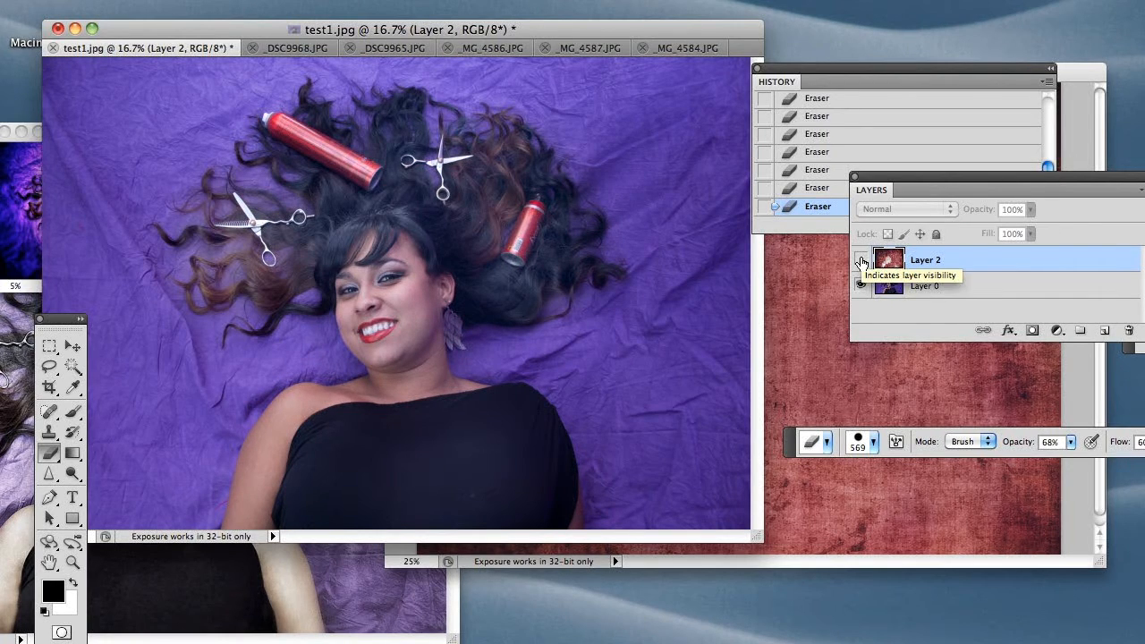
left_click(860, 260)
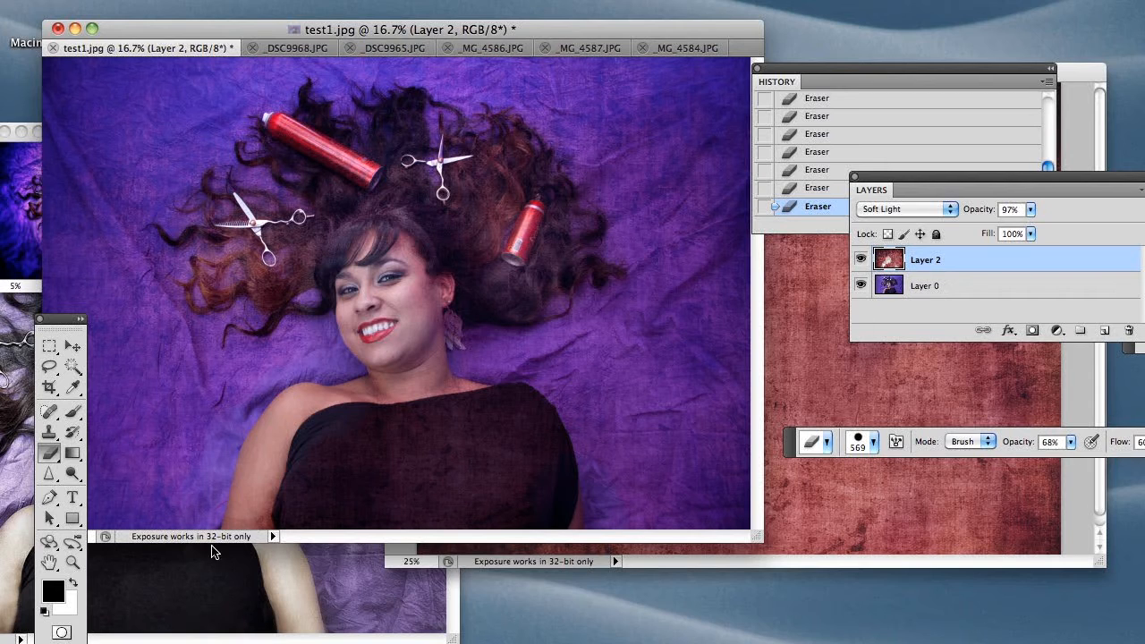
- Erase Layer 2's texture from the woman's black top
mouse_move(406, 481)
left_mouse_down()
mouse_move(488, 440)
mouse_move(459, 440)
mouse_move(363, 485)
mouse_move(389, 518)
mouse_move(473, 456)
mouse_move(453, 512)
mouse_move(488, 498)
mouse_move(532, 453)
mouse_move(530, 492)
mouse_move(508, 436)
mouse_move(317, 477)
mouse_move(315, 508)
mouse_move(354, 537)
mouse_move(446, 528)
mouse_move(409, 523)
mouse_move(357, 428)
mouse_move(316, 463)
mouse_move(430, 465)
mouse_move(496, 446)
mouse_move(522, 501)
mouse_move(483, 553)
mouse_move(351, 552)
mouse_move(405, 489)
mouse_move(313, 515)
mouse_move(295, 506)
mouse_move(268, 556)
left_mouse_up()
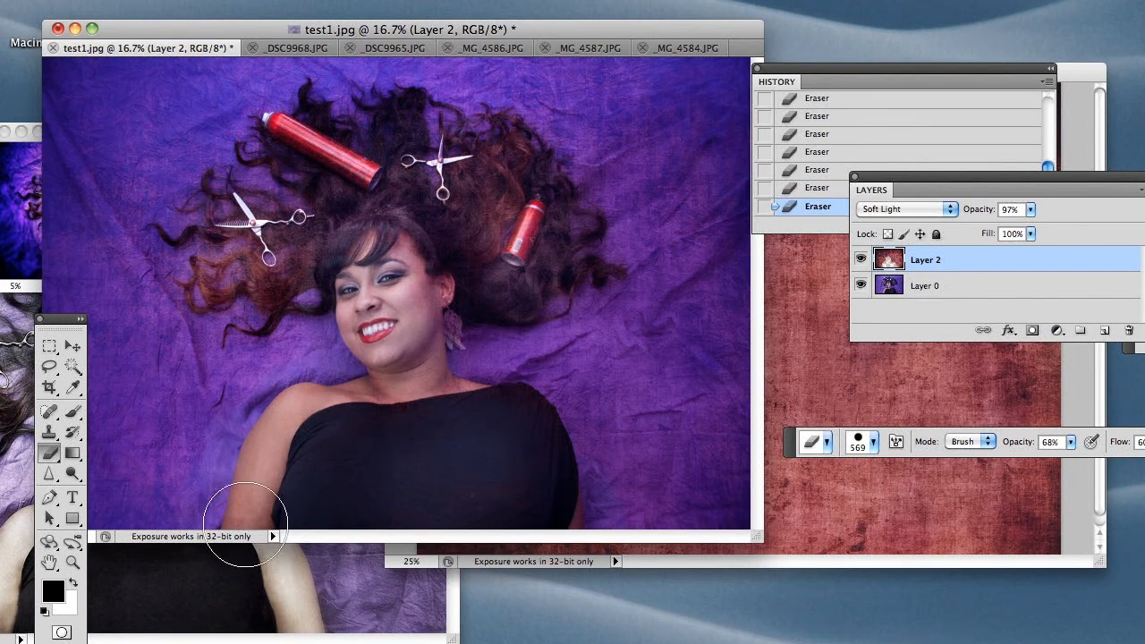
left_click_drag(509, 414, 395, 454)
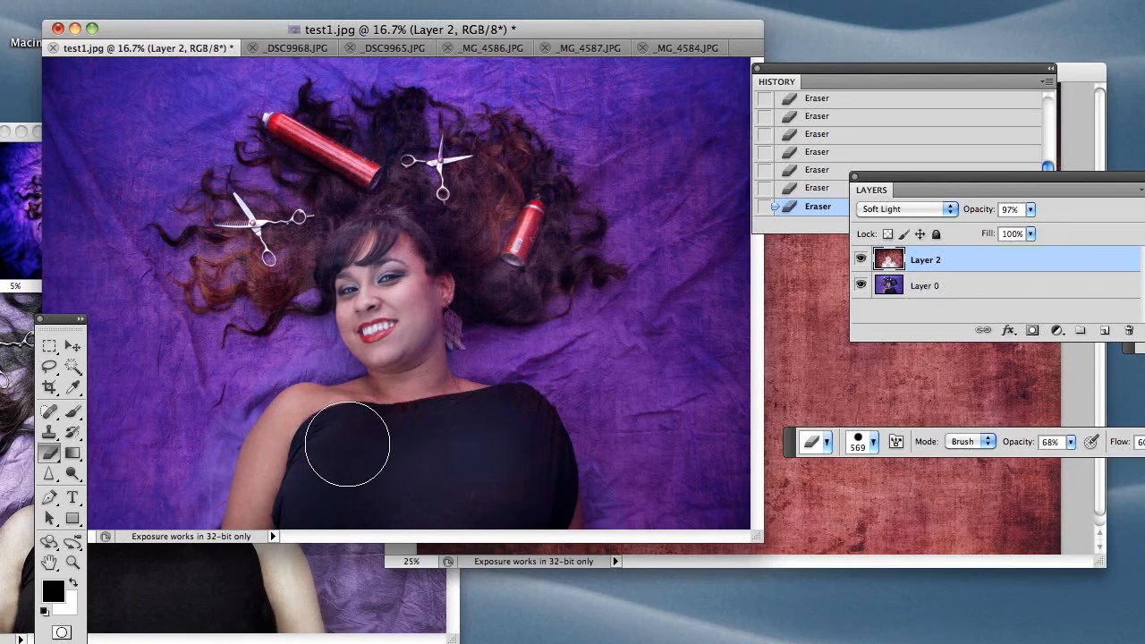
- Brighten Layer 2's texture with Levels, using a midtone value of 1.60 and a white input level of 242
left_click_drag(602, 28, 631, 29)
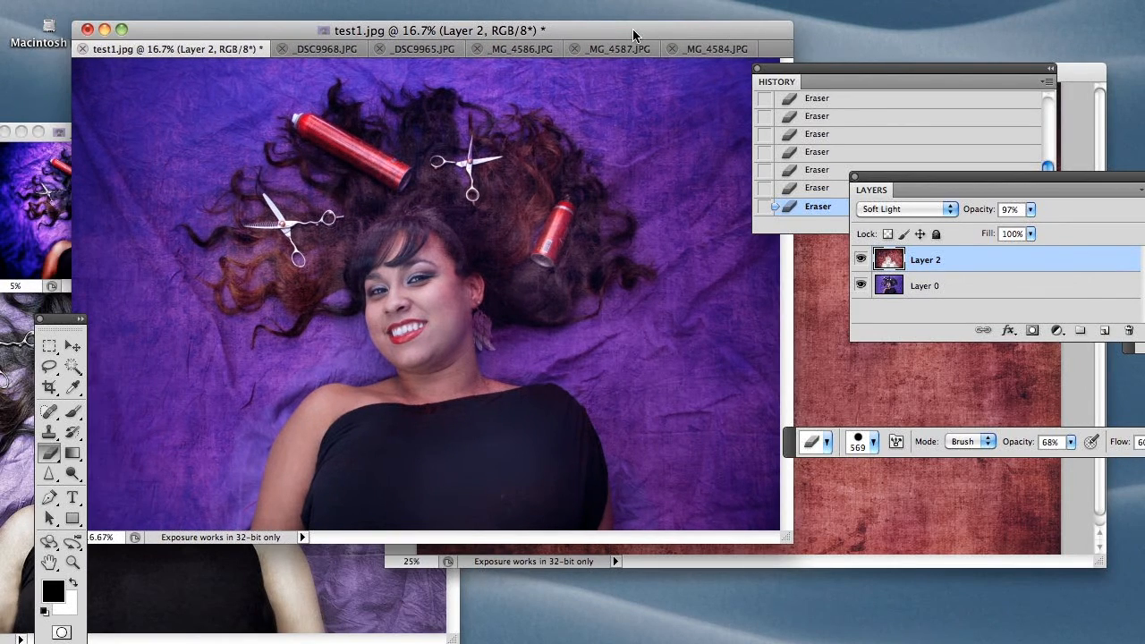
left_click_drag(984, 186, 859, 205)
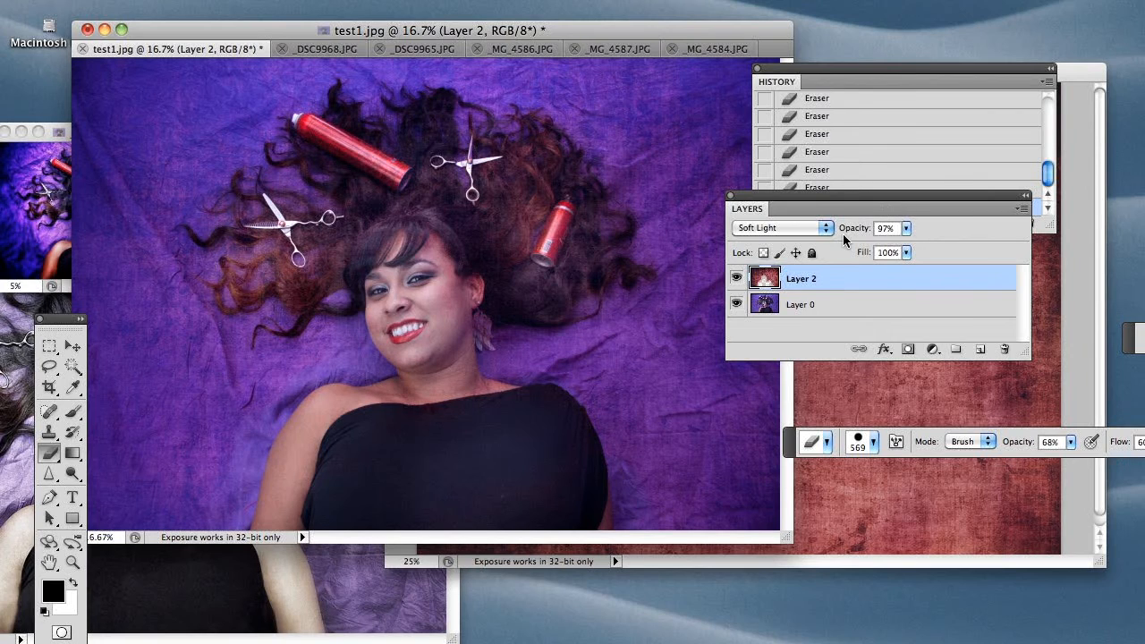
key("super+l")
left_click_drag(862, 269, 828, 269)
left_click_drag(975, 269, 964, 270)
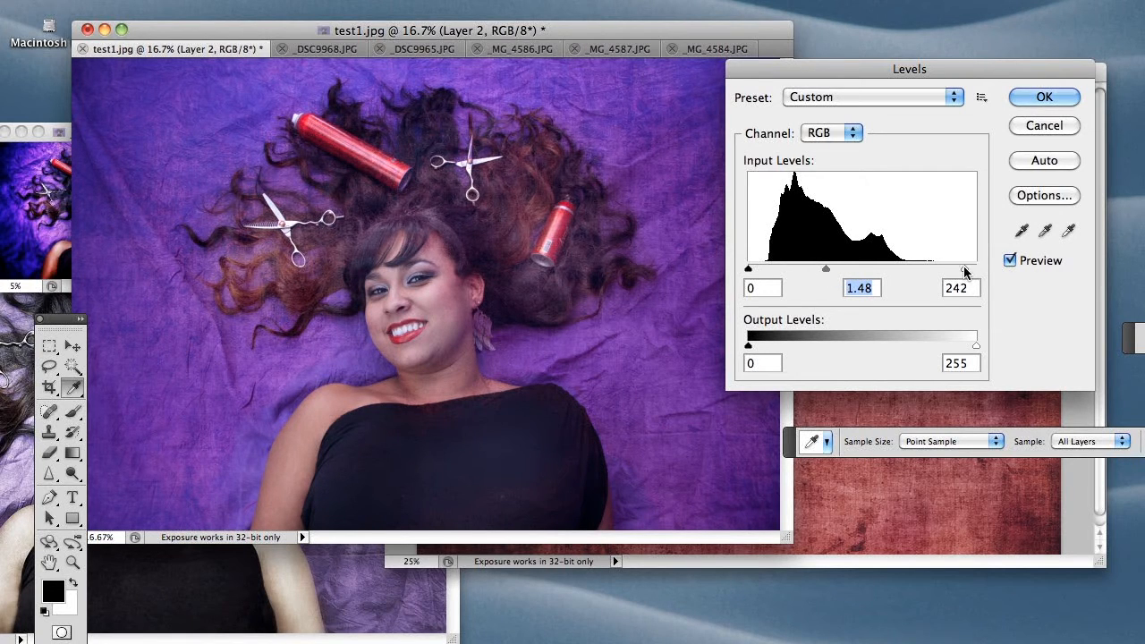
left_click_drag(980, 66, 1122, 323)
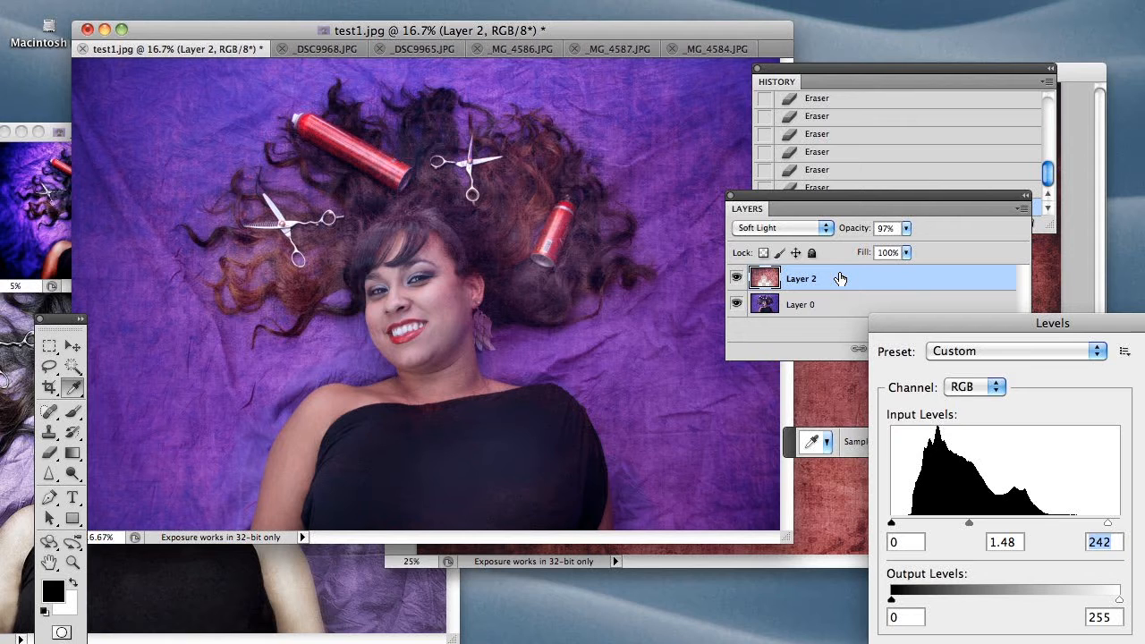
left_click_drag(976, 521, 968, 520)
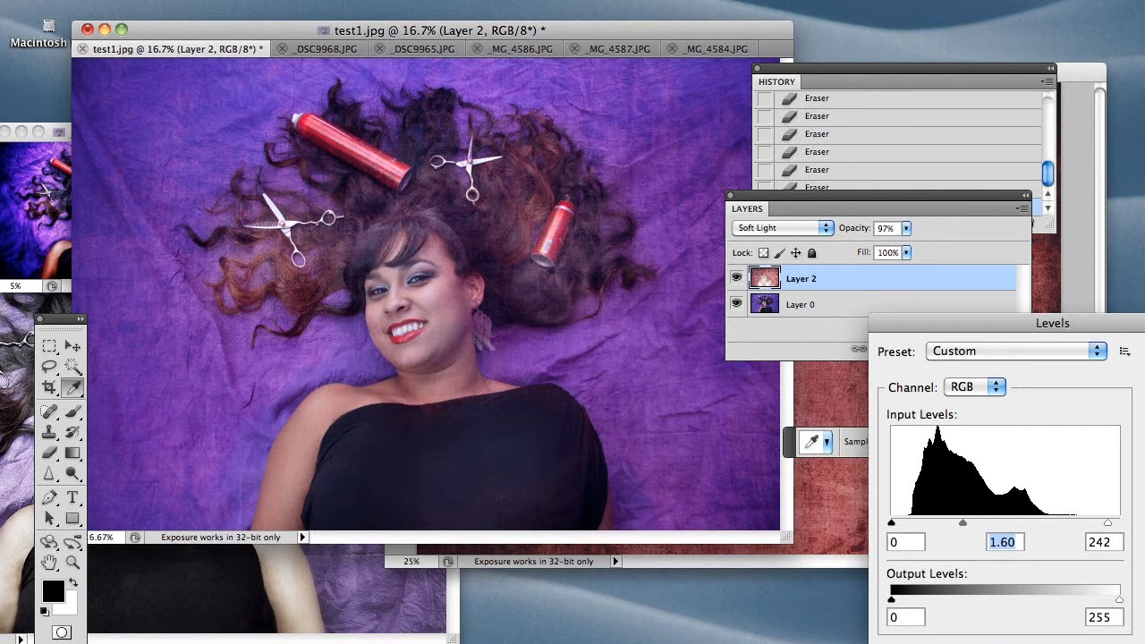
key("Return")
key("e")
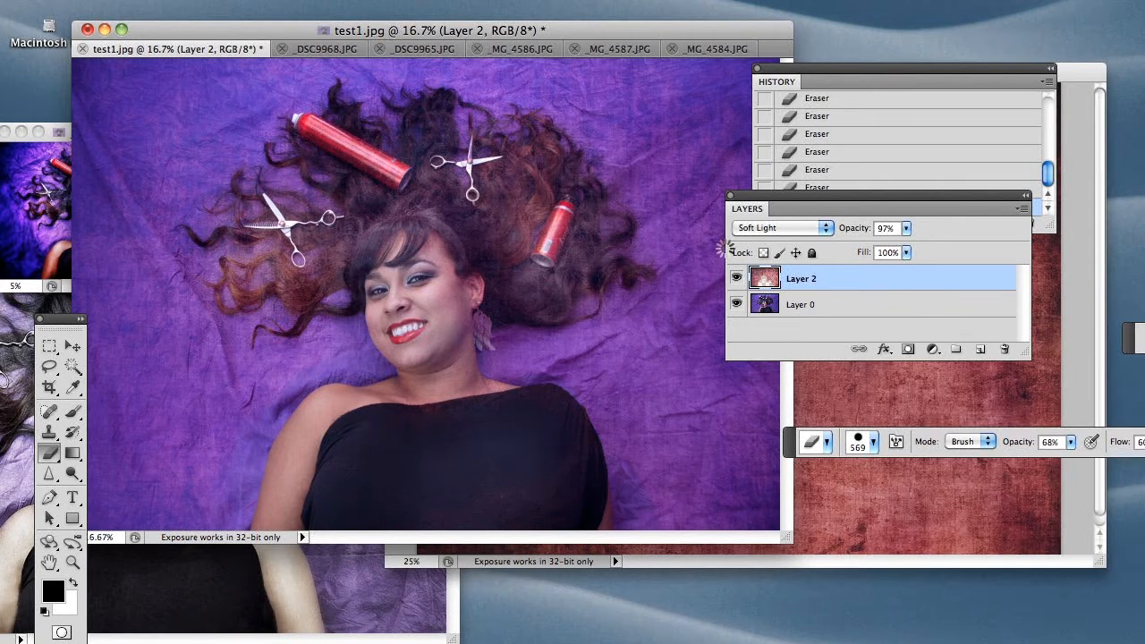
- Compare the original portrait with the textured version by switching between the initial and the Levels history states
left_click(895, 77)
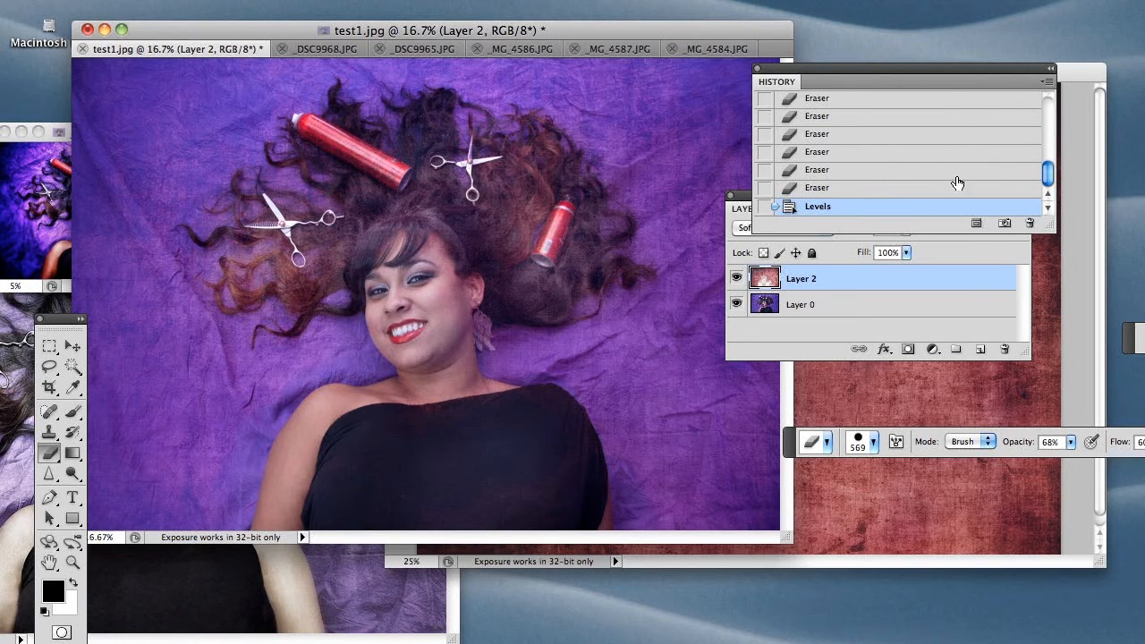
left_click_drag(1051, 174, 1048, 103)
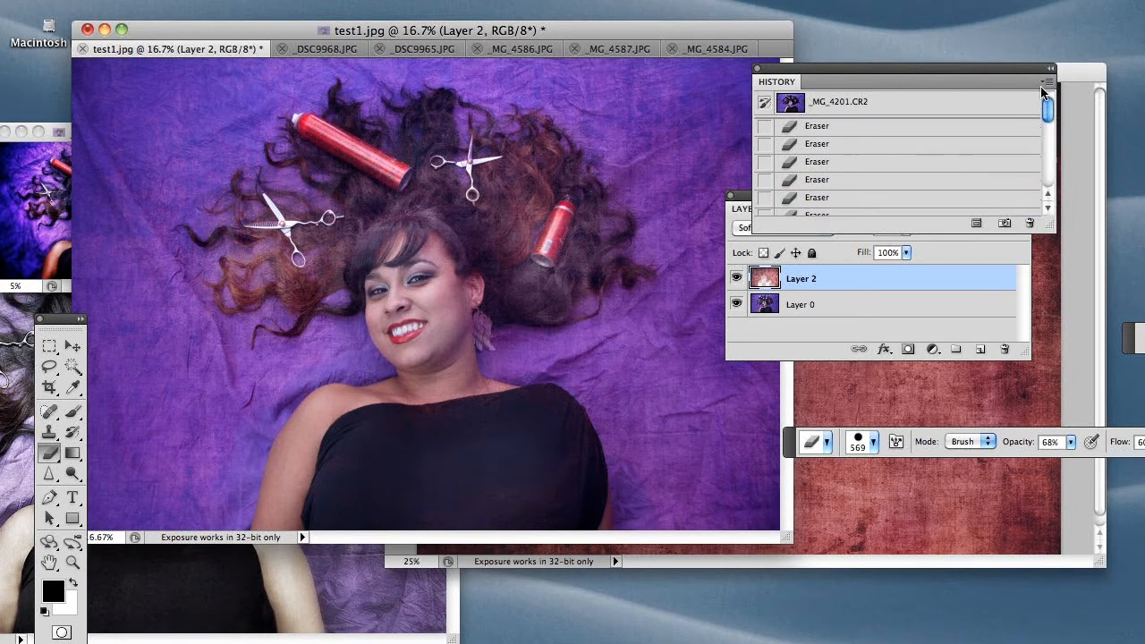
left_click(963, 108)
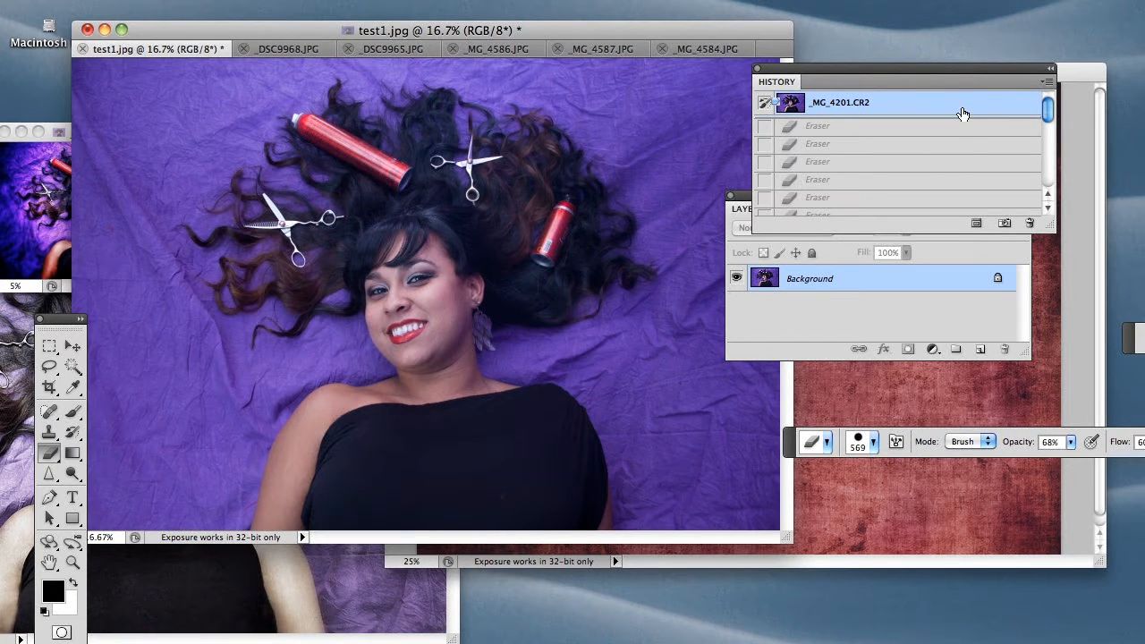
left_click_drag(1048, 108, 1028, 217)
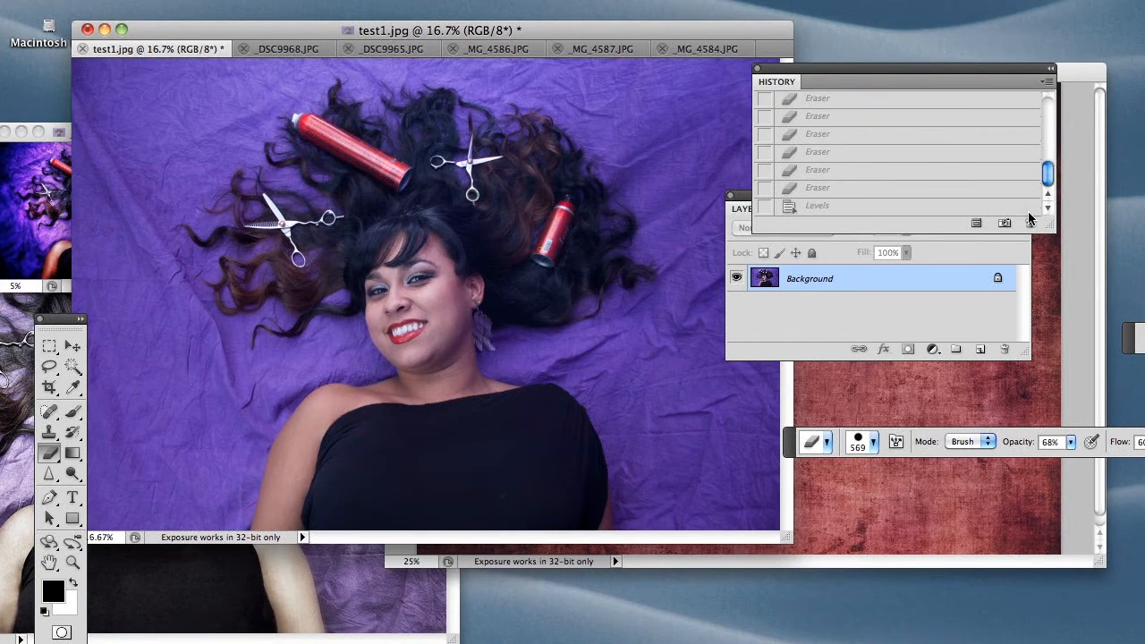
left_click(979, 210)
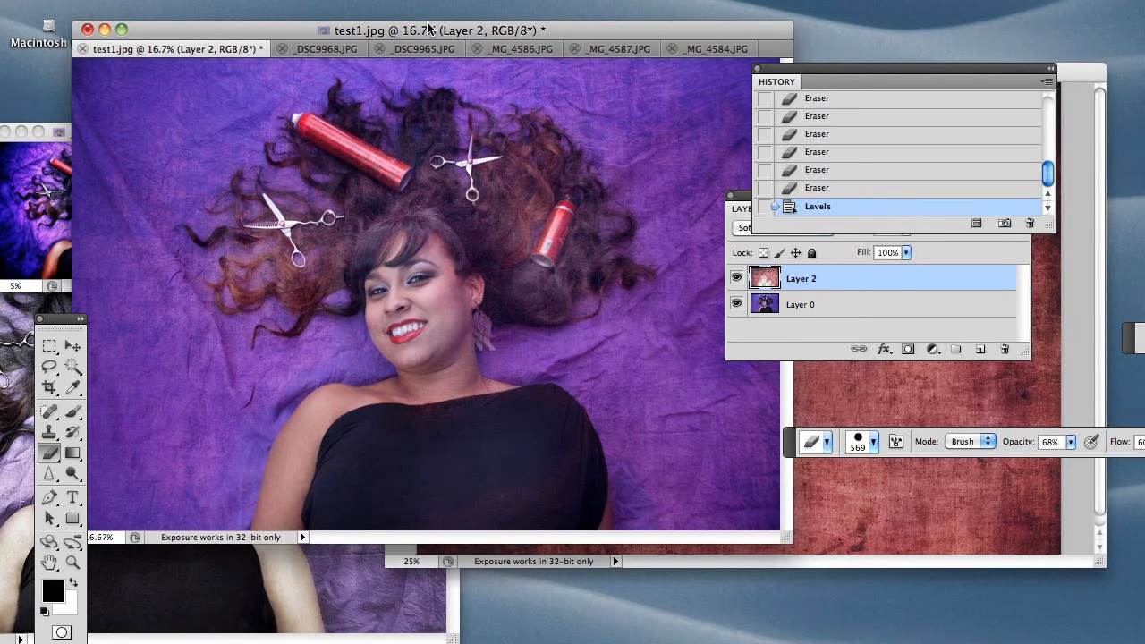
- Outline the woman's black top on Layer 2 with a freehand Lasso selection
left_click_drag(847, 67, 869, 70)
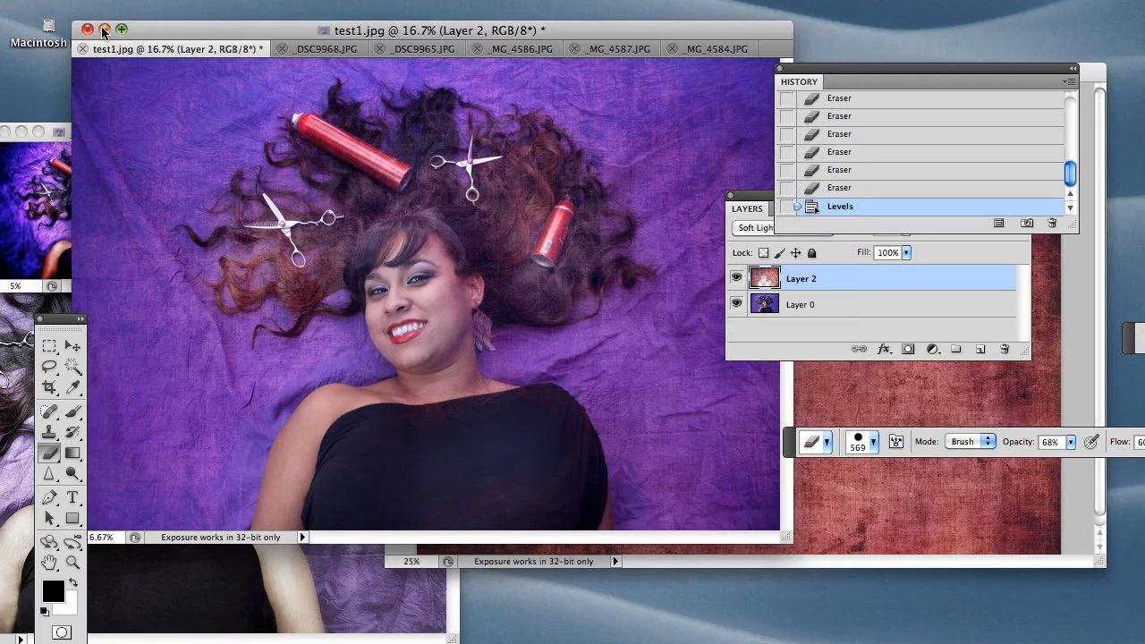
mouse_move(163, 34)
left_mouse_down()
mouse_move(272, 34)
mouse_move(181, 34)
left_mouse_up()
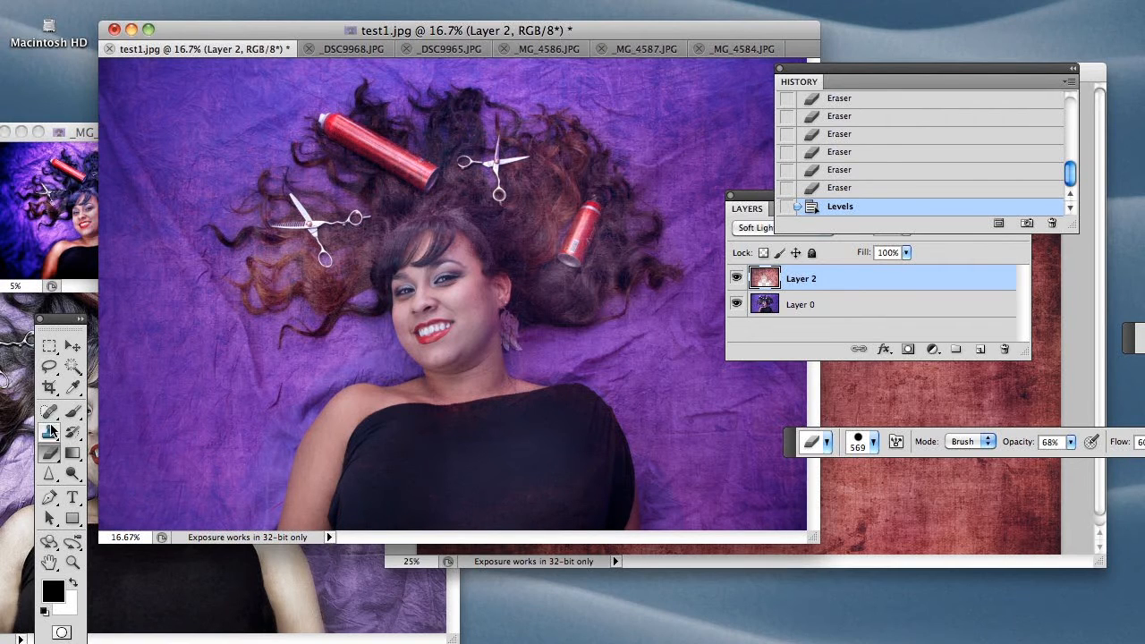
left_click(74, 368)
left_click(49, 366)
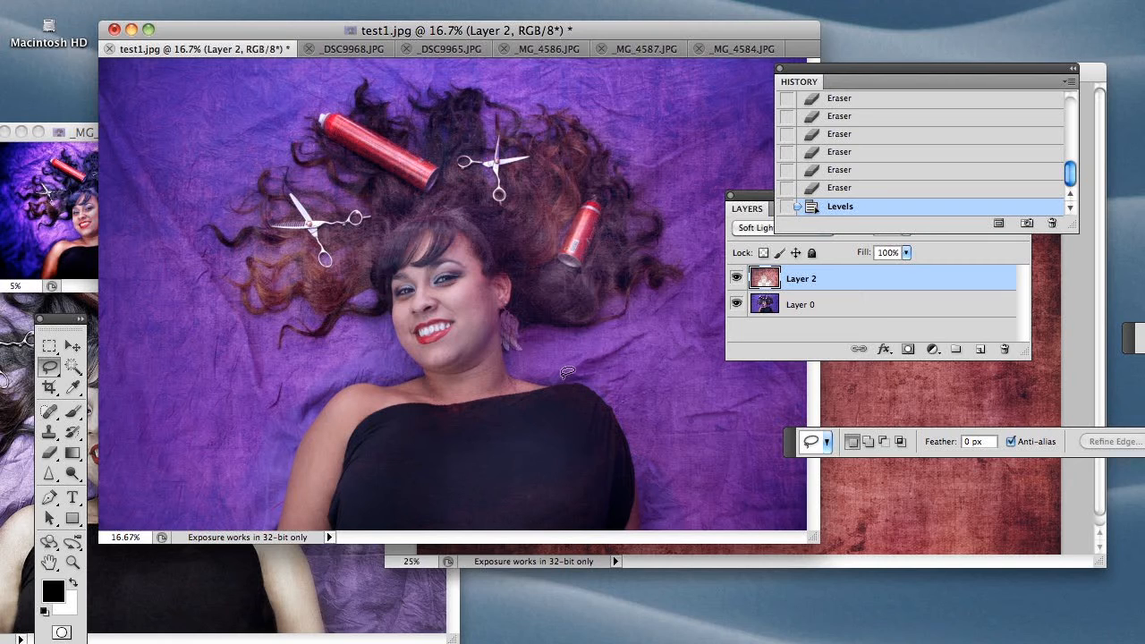
left_click_drag(542, 384, 465, 406)
mouse_move(393, 417)
left_mouse_down()
mouse_move(438, 617)
mouse_move(630, 554)
left_mouse_up()
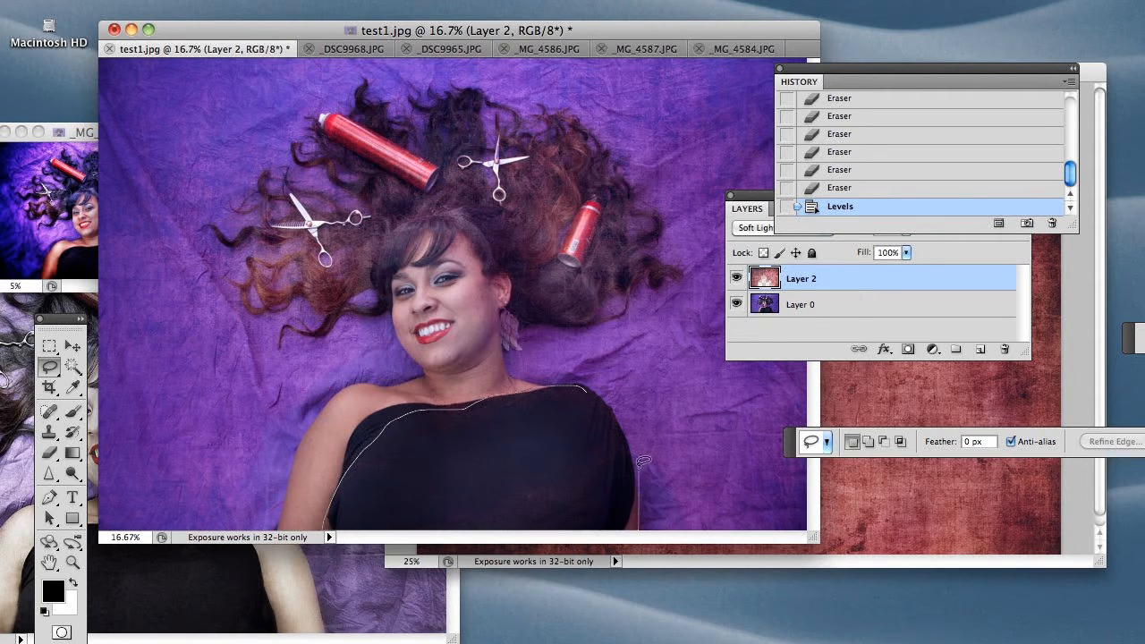
- Correct the Lasso selection around the black top's shoulder edge, adding missed areas and subtracting the stray loop near the neckline
mouse_move(603, 382)
left_mouse_down()
mouse_move(640, 443)
mouse_move(638, 384)
mouse_move(601, 369)
left_mouse_up()
mouse_move(644, 461)
left_mouse_down()
mouse_move(631, 390)
mouse_move(598, 382)
left_mouse_up()
mouse_move(642, 471)
left_mouse_down()
mouse_move(608, 433)
mouse_move(610, 388)
left_mouse_up()
mouse_move(640, 458)
left_mouse_down()
mouse_move(591, 370)
mouse_move(590, 407)
mouse_move(640, 395)
mouse_move(603, 386)
left_mouse_up()
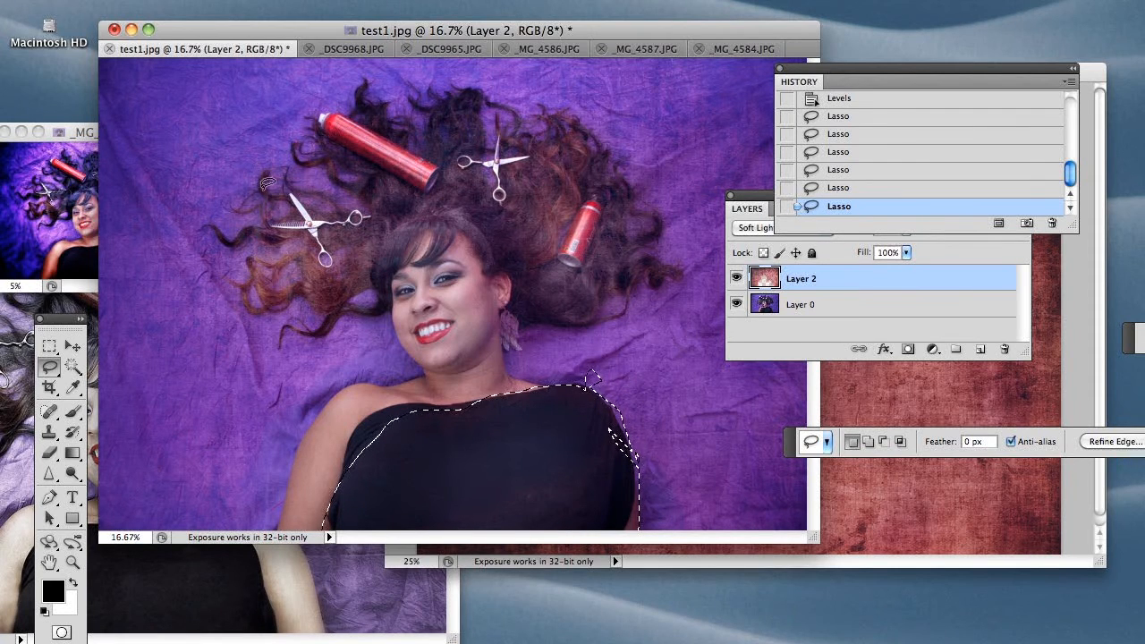
key("alt")
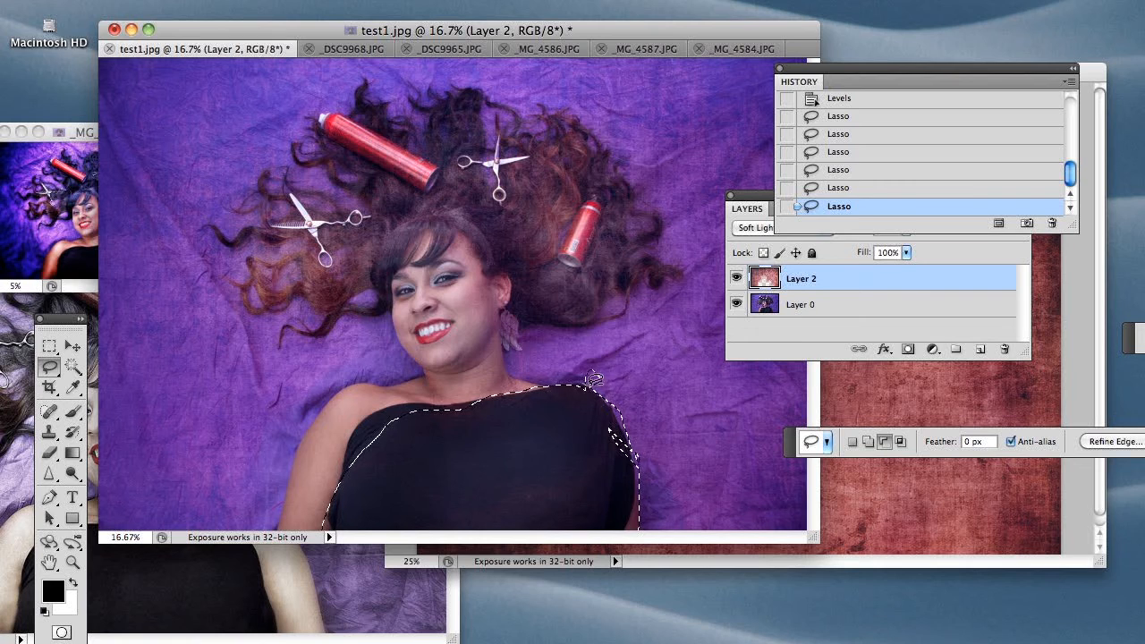
left_click_drag(592, 362, 598, 382)
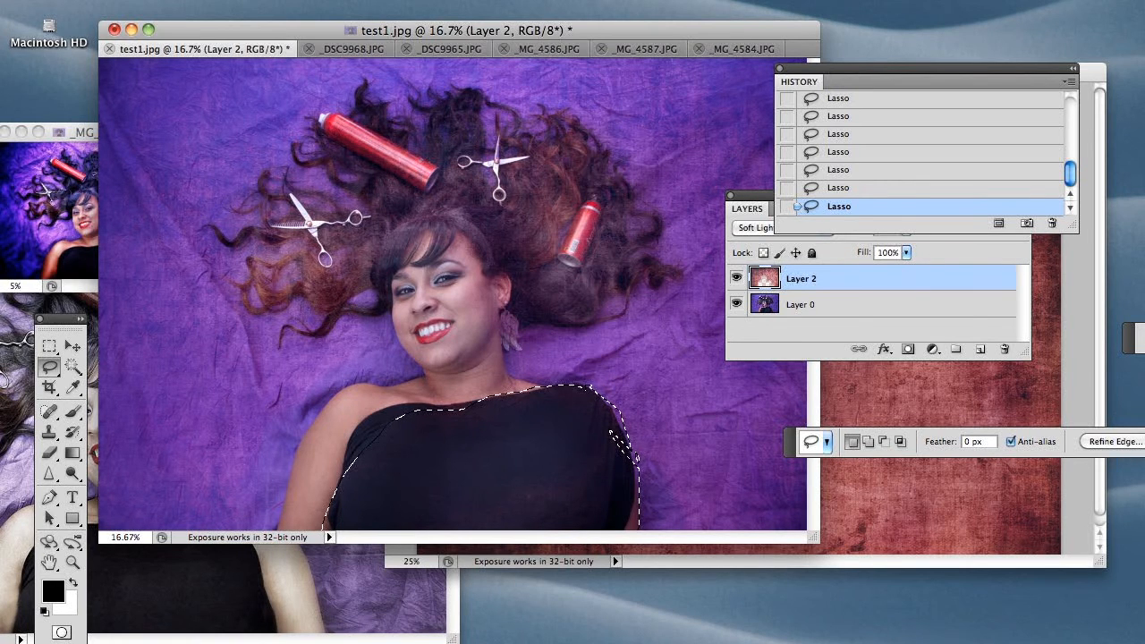
left_click(211, 0)
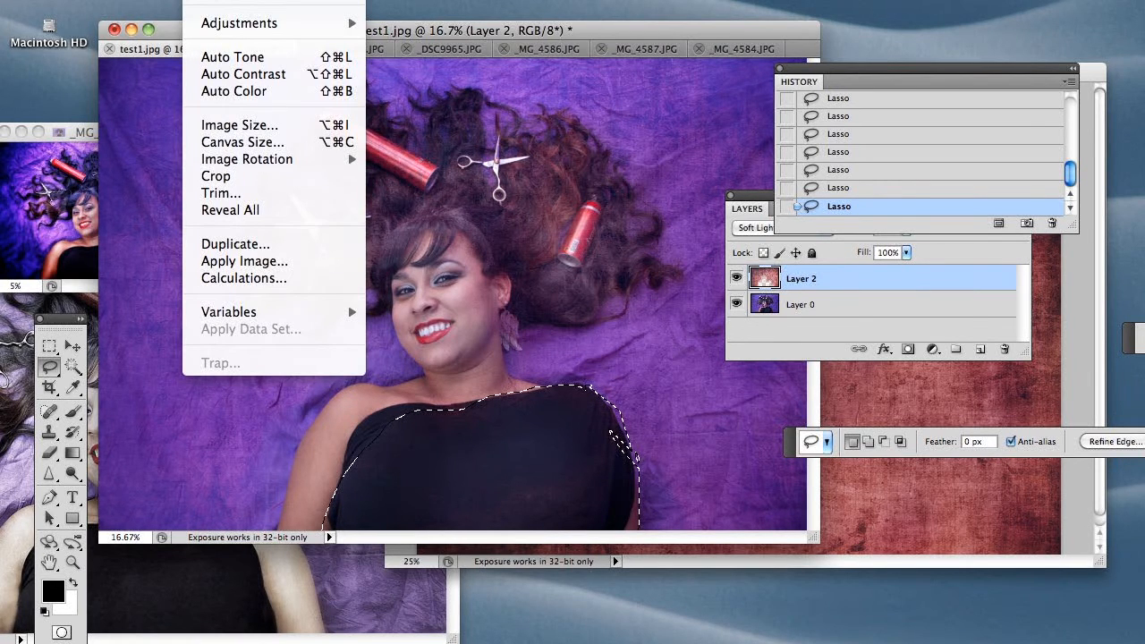
mouse_move(260, 0)
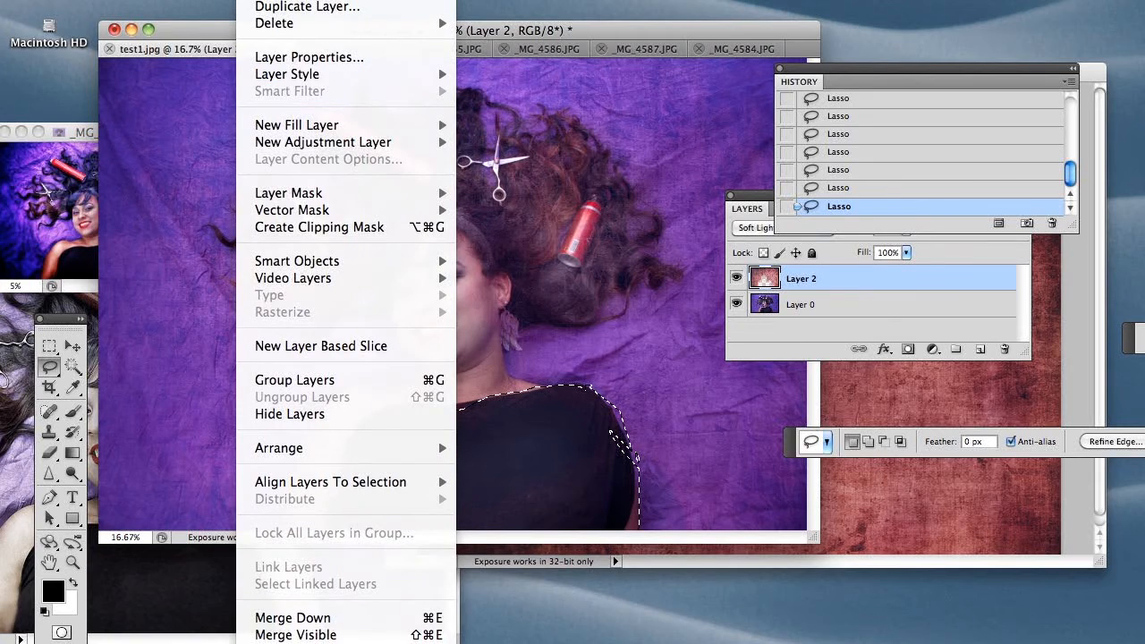
mouse_move(308, 0)
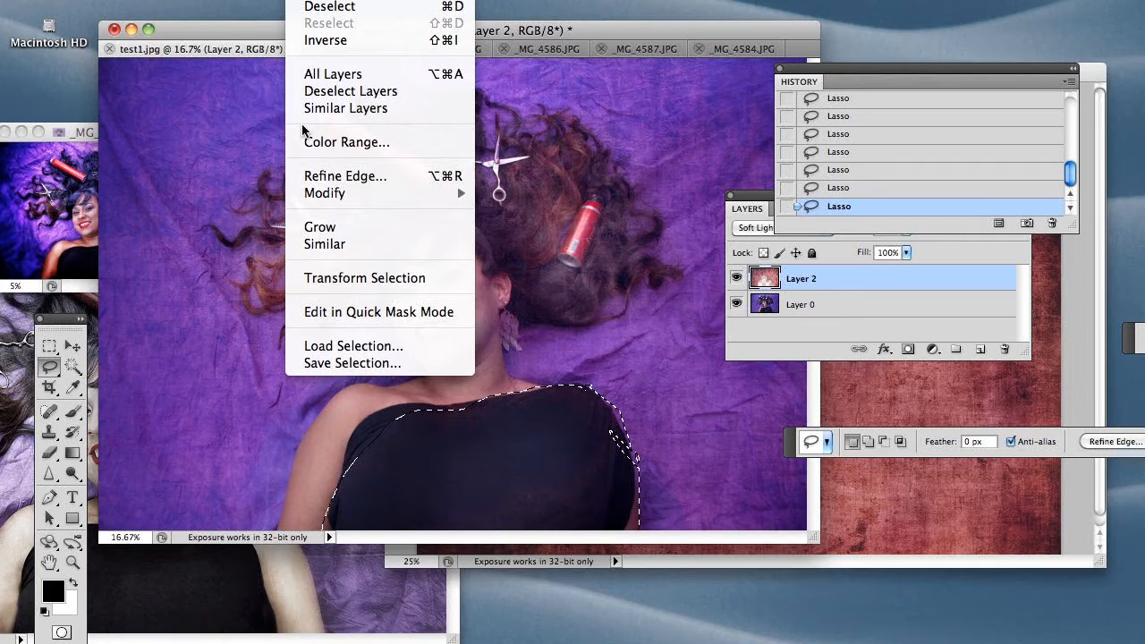
mouse_move(429, 193)
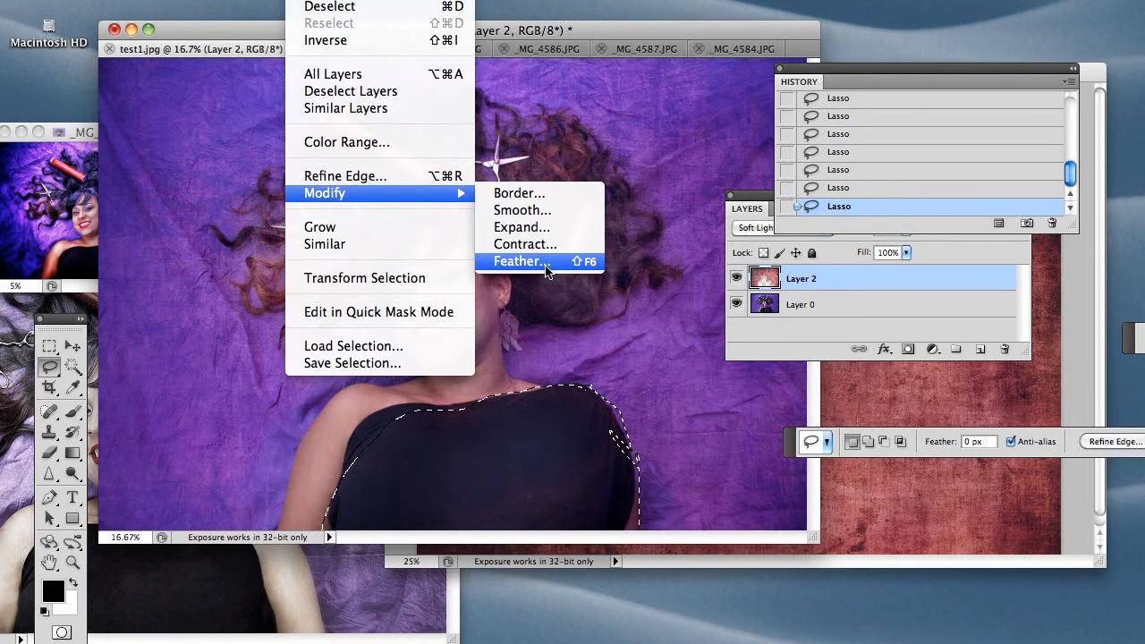
left_click(546, 266)
left_click(715, 335)
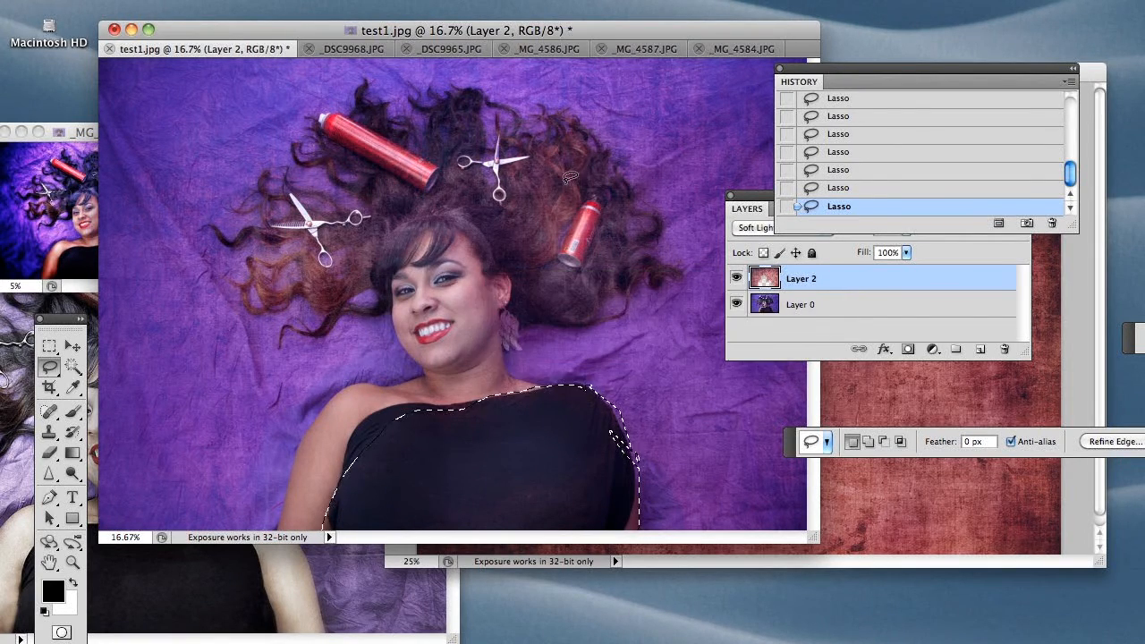
- Smooth the black top's selection edge with Refine Edge and deselect it
left_click(309, 0)
mouse_move(381, 196)
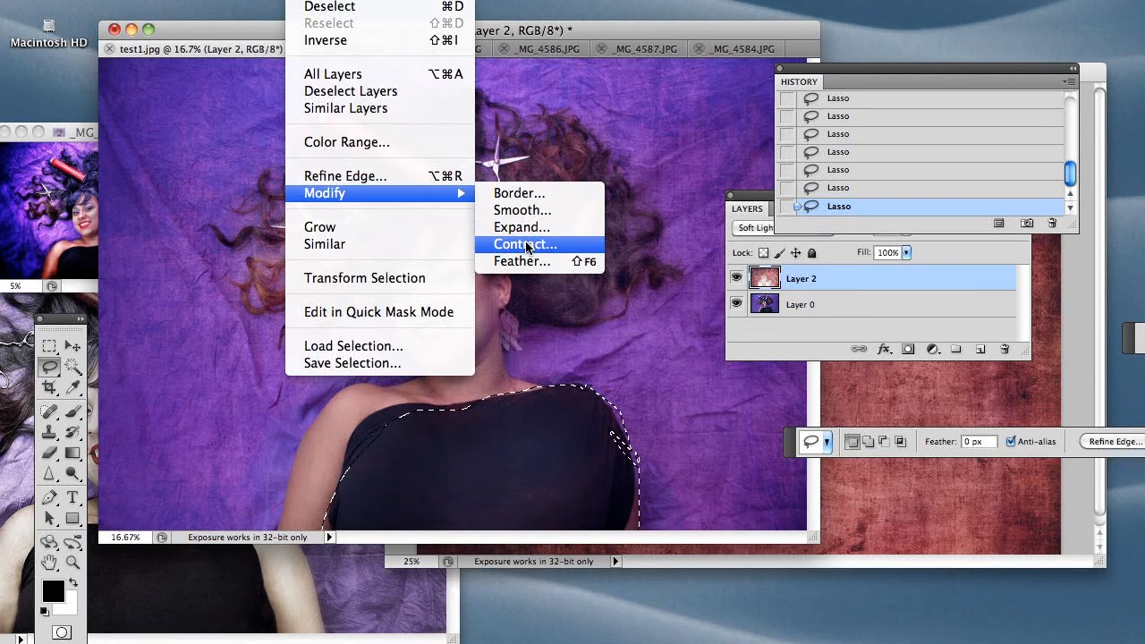
left_click(349, 177)
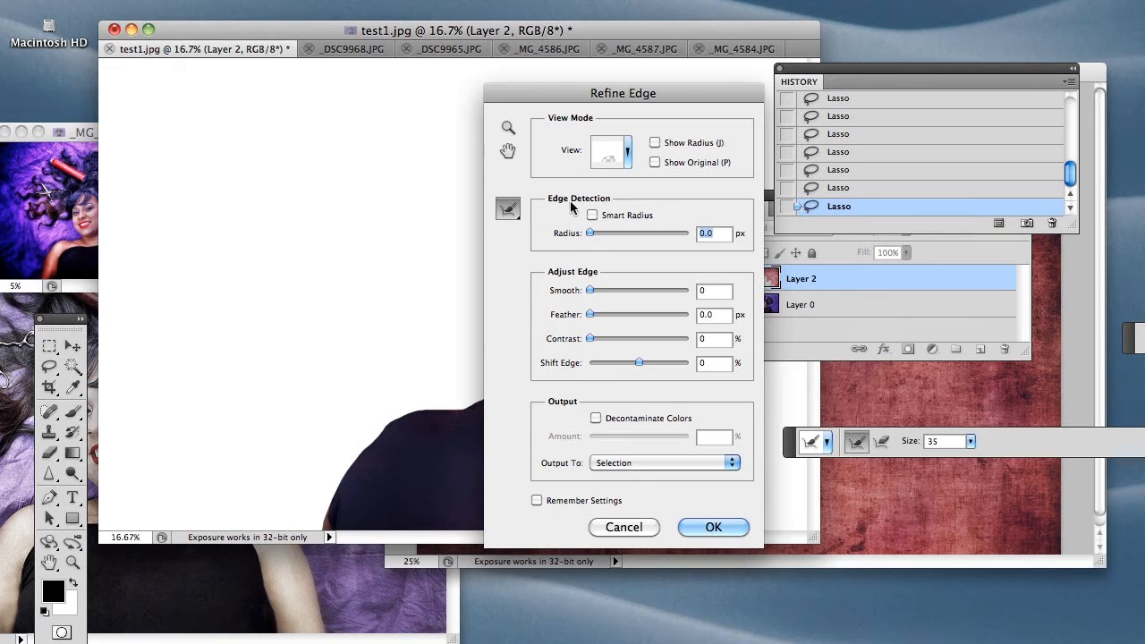
left_click_drag(543, 105, 111, 112)
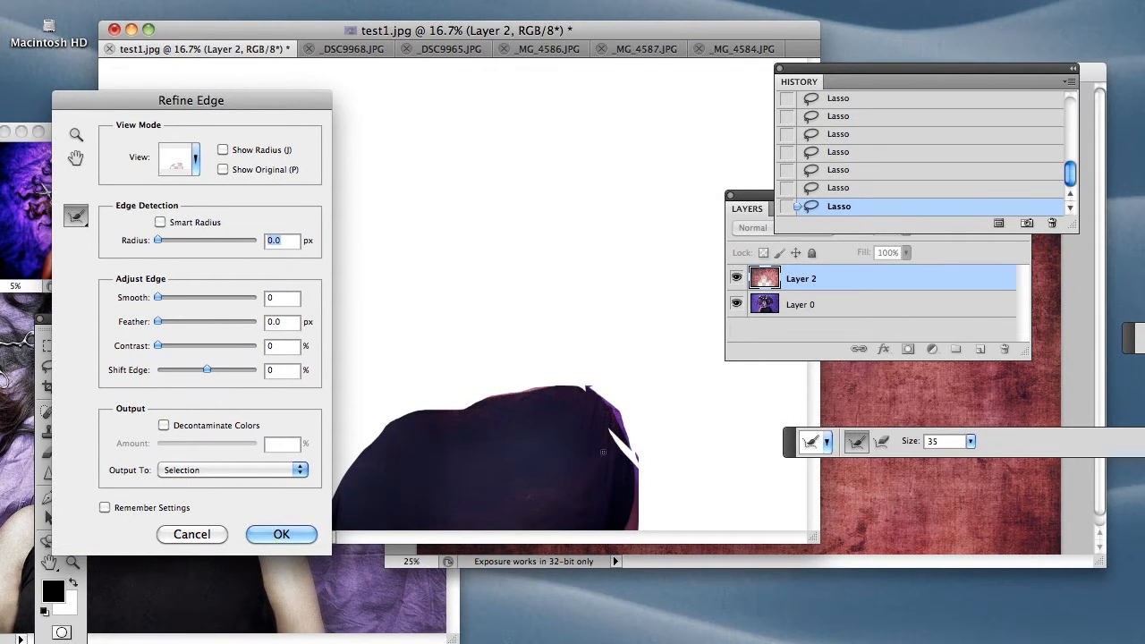
left_click_drag(160, 297, 183, 299)
left_click(295, 532)
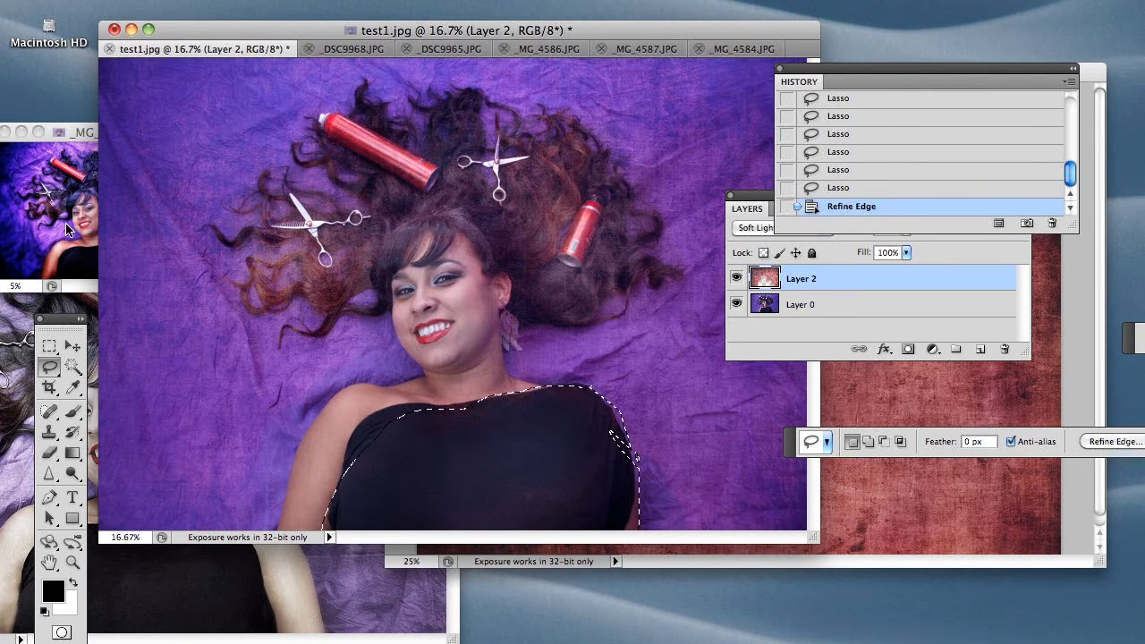
left_click(49, 347)
left_click(380, 299)
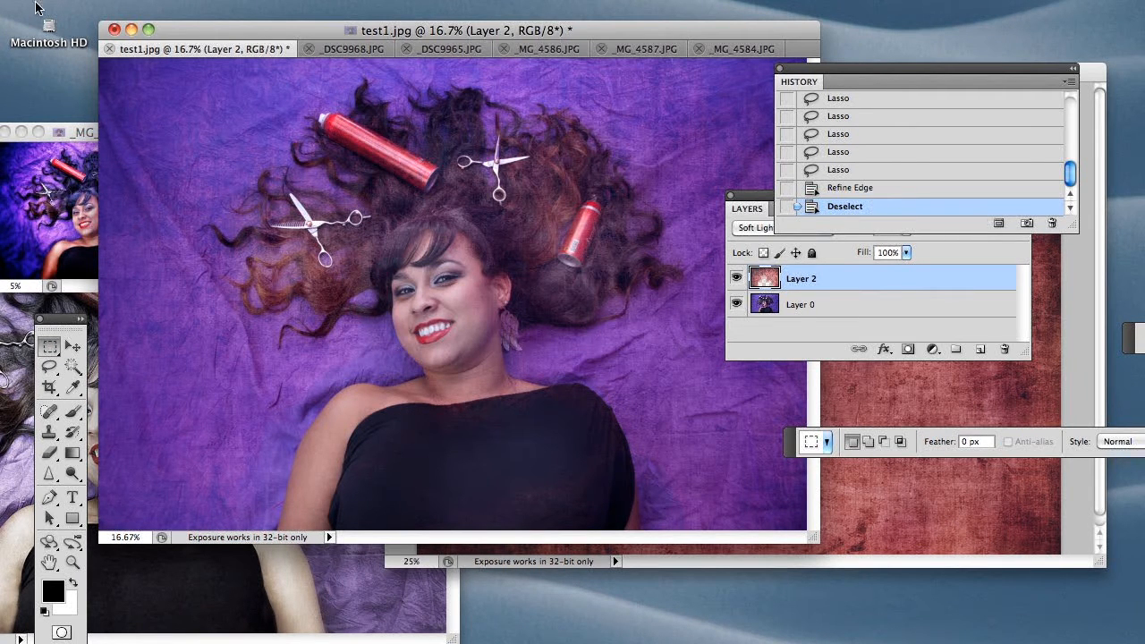
- Minimize the test1.jpg document window to uncover the other portrait versions and the texture
left_click_drag(212, 34, 276, 33)
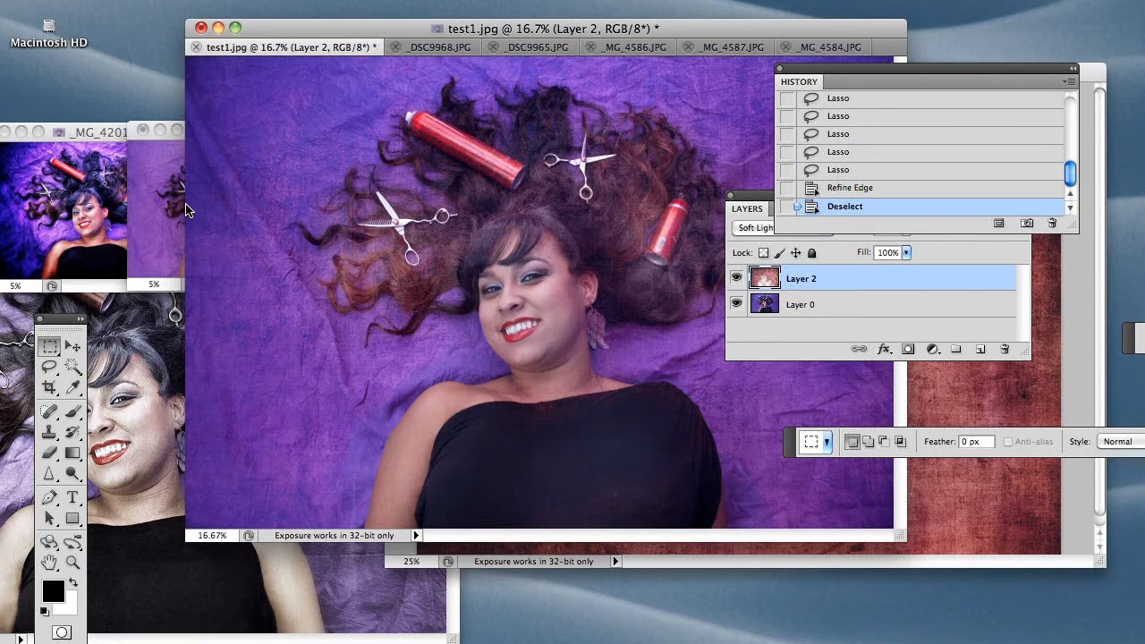
left_click(97, 287)
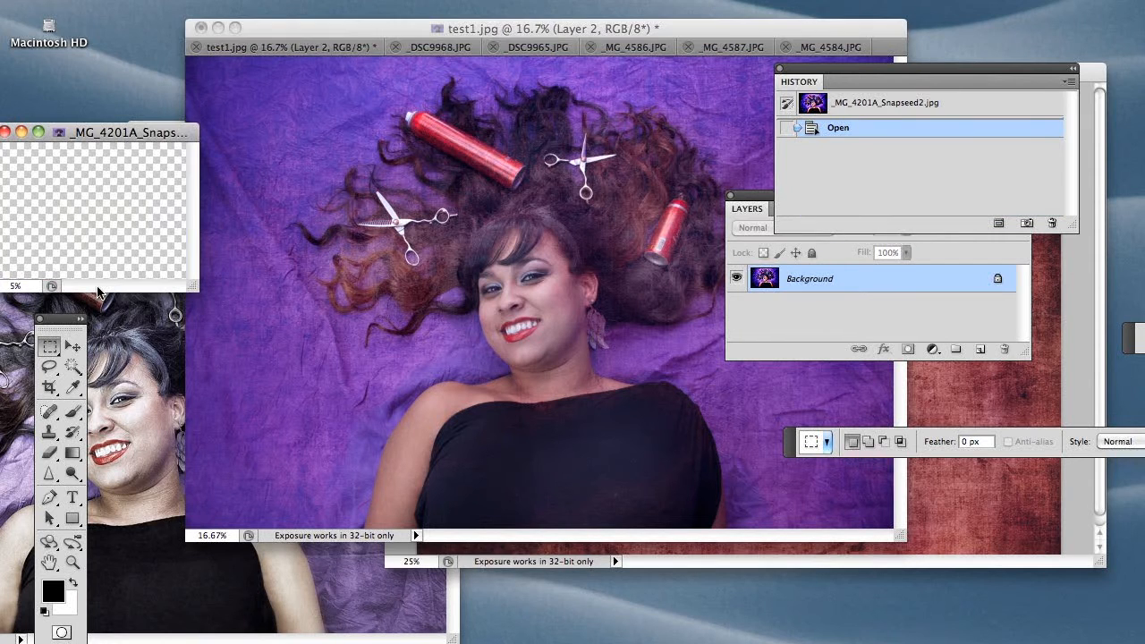
left_click(279, 31)
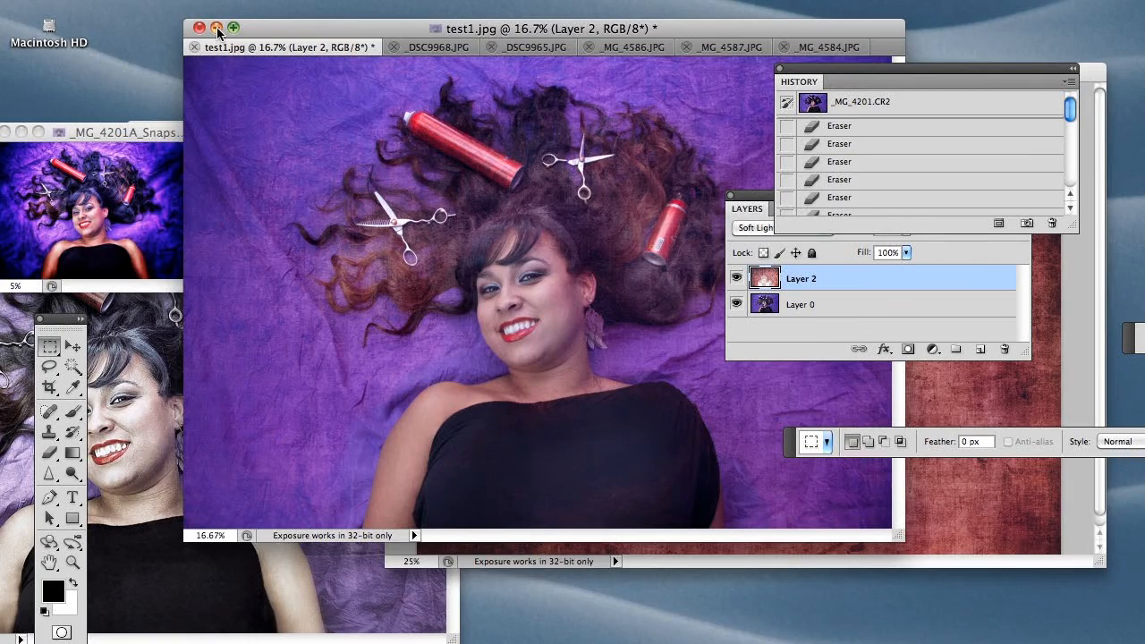
left_click(216, 29)
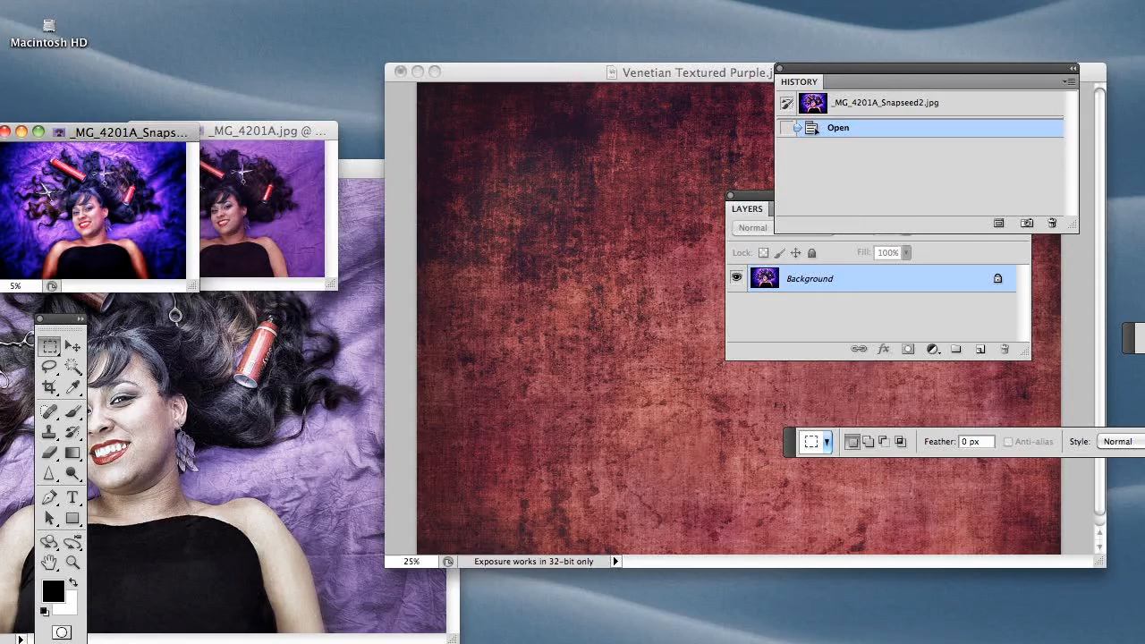
- Switch to Snapseed and discard the open Drama adjustment, returning to the list of creative adjustments
key("super+Tab")
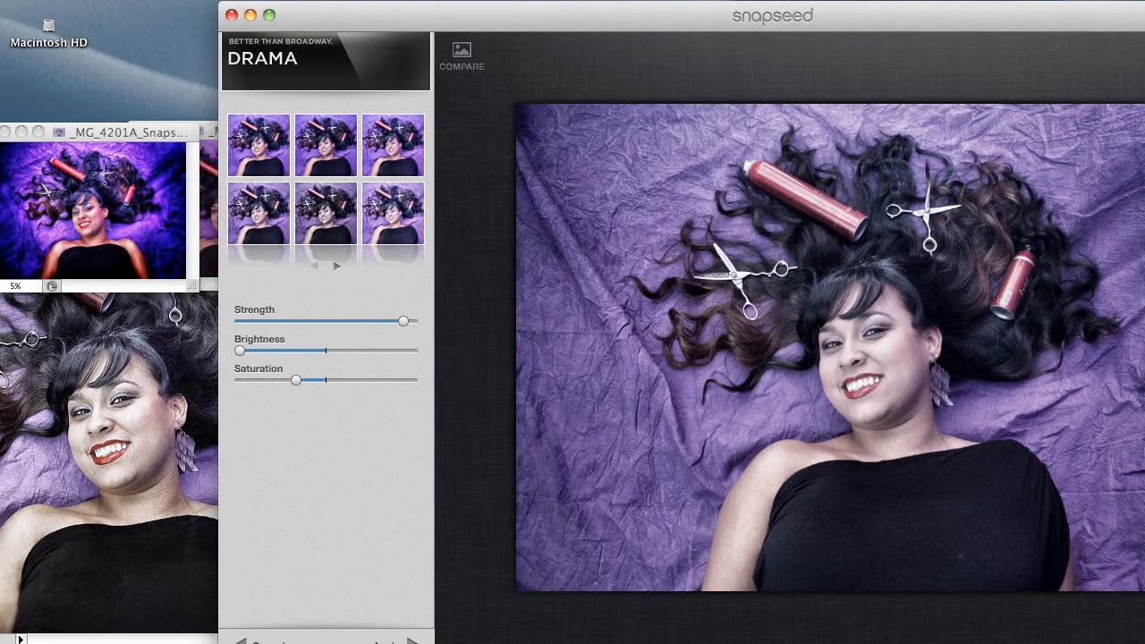
key("Escape")
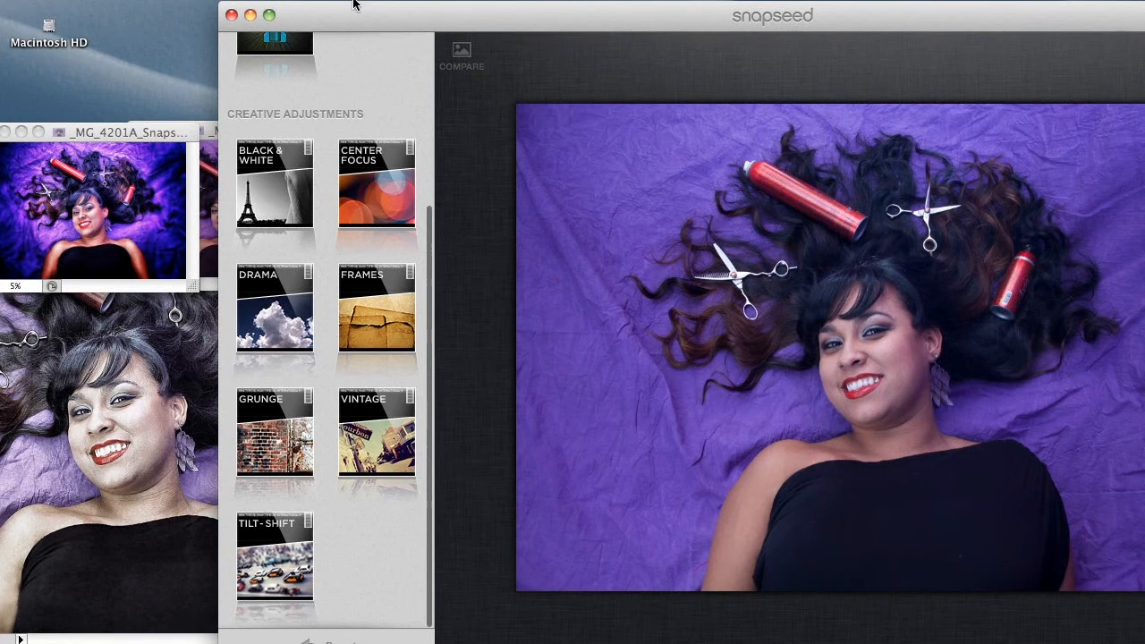
left_click_drag(367, 18, 300, 22)
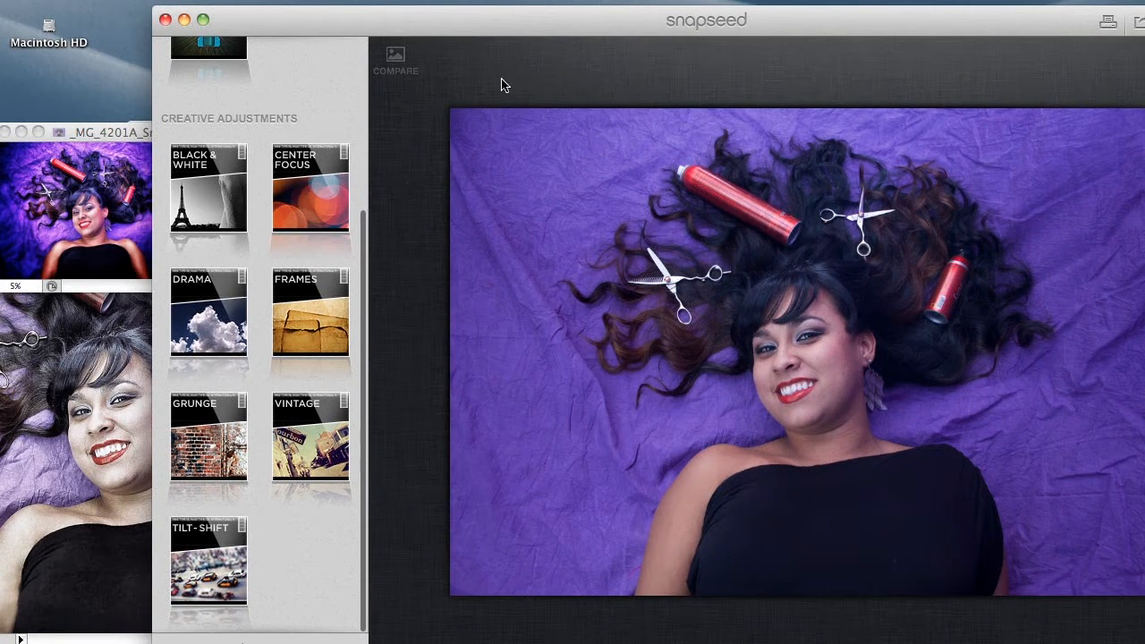
left_click_drag(463, 25, 401, 26)
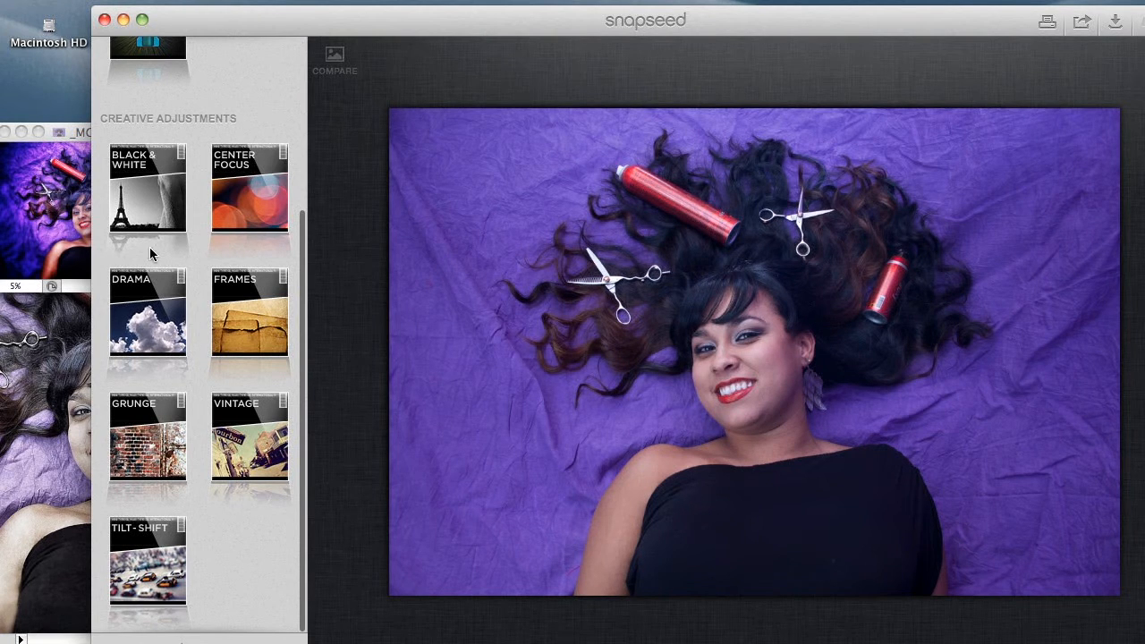
- Open the Drama creative adjustment for the portrait with its default preset
left_click(156, 307)
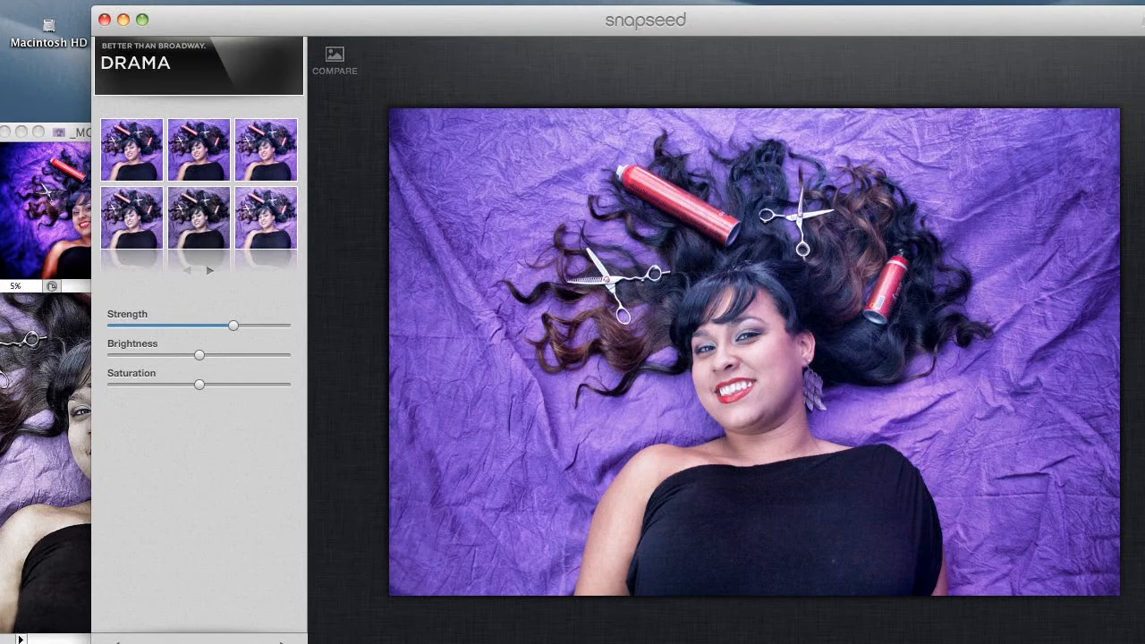
left_click_drag(466, 24, 421, 26)
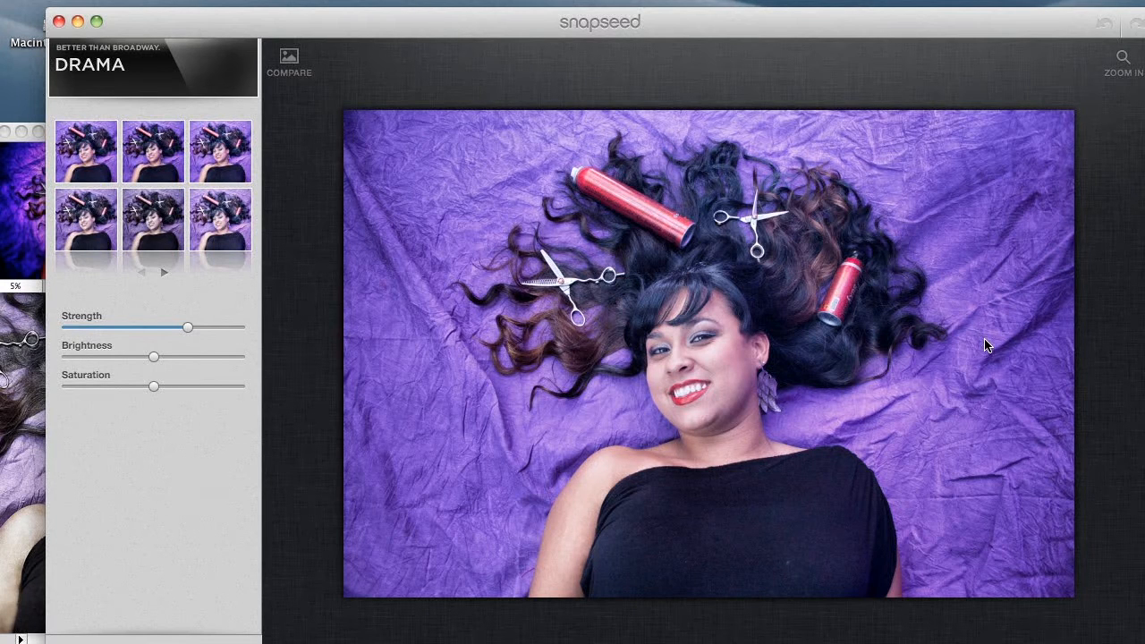
left_click_drag(472, 34, 662, 35)
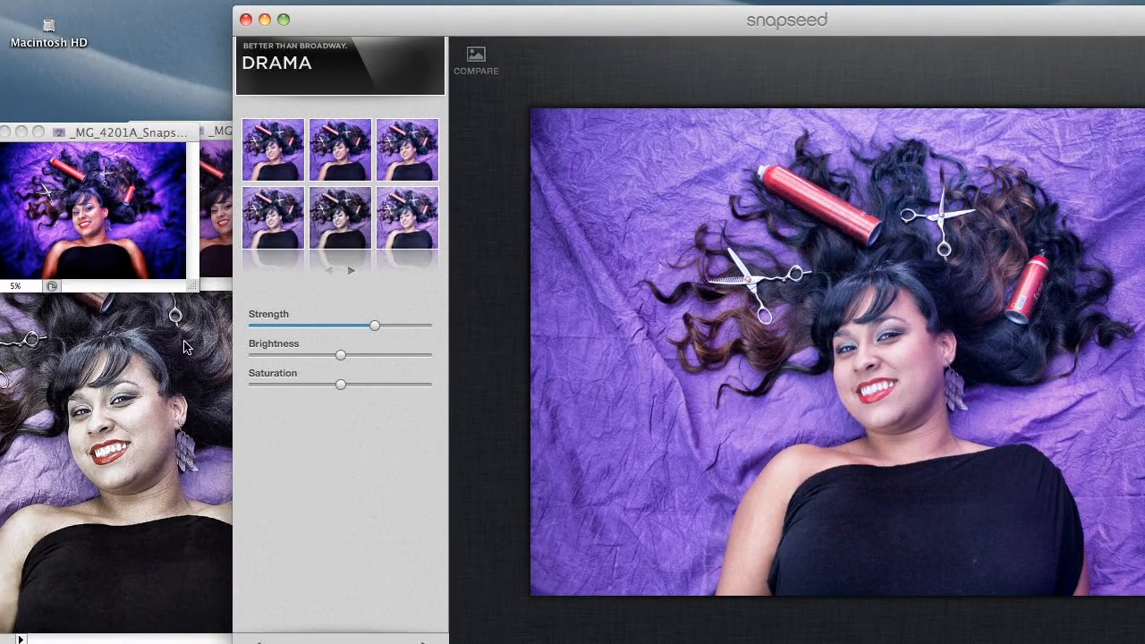
left_click_drag(544, 29, 486, 37)
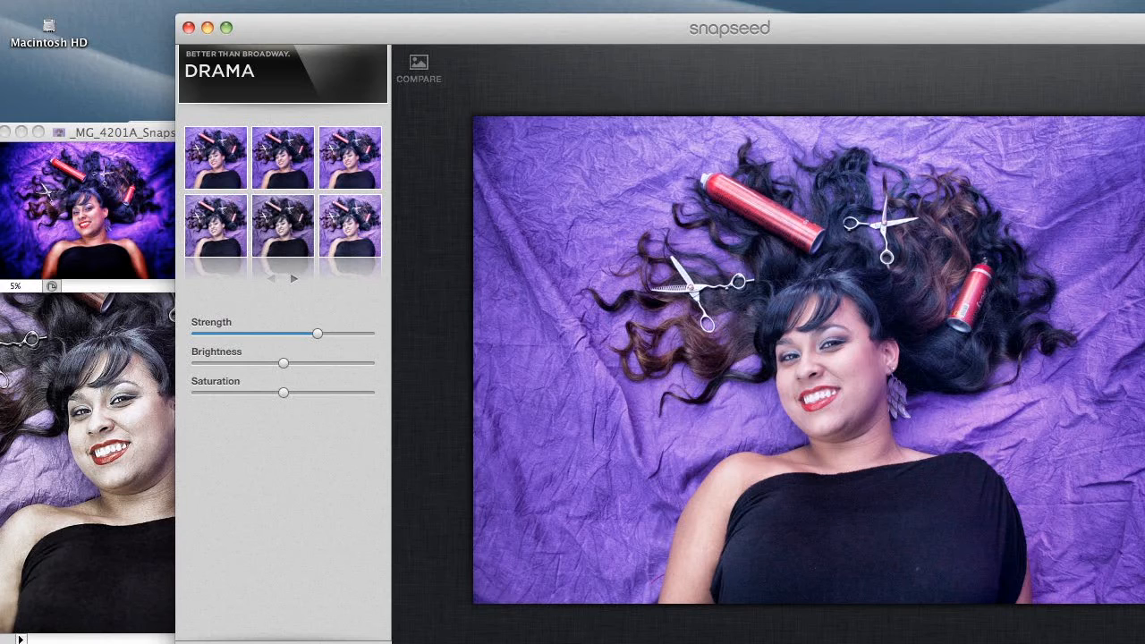
- Apply the Drama filter and save the portrait to the Desktop as test1_Snapseed.jpg in JPEG format at original size
left_click(120, 0)
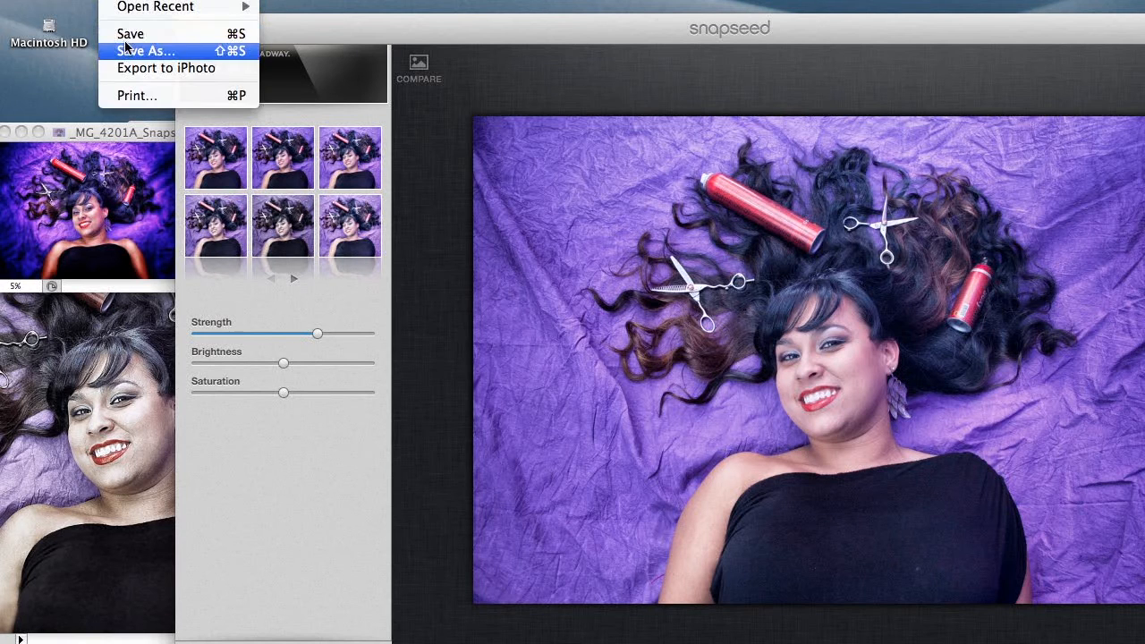
left_click(134, 49)
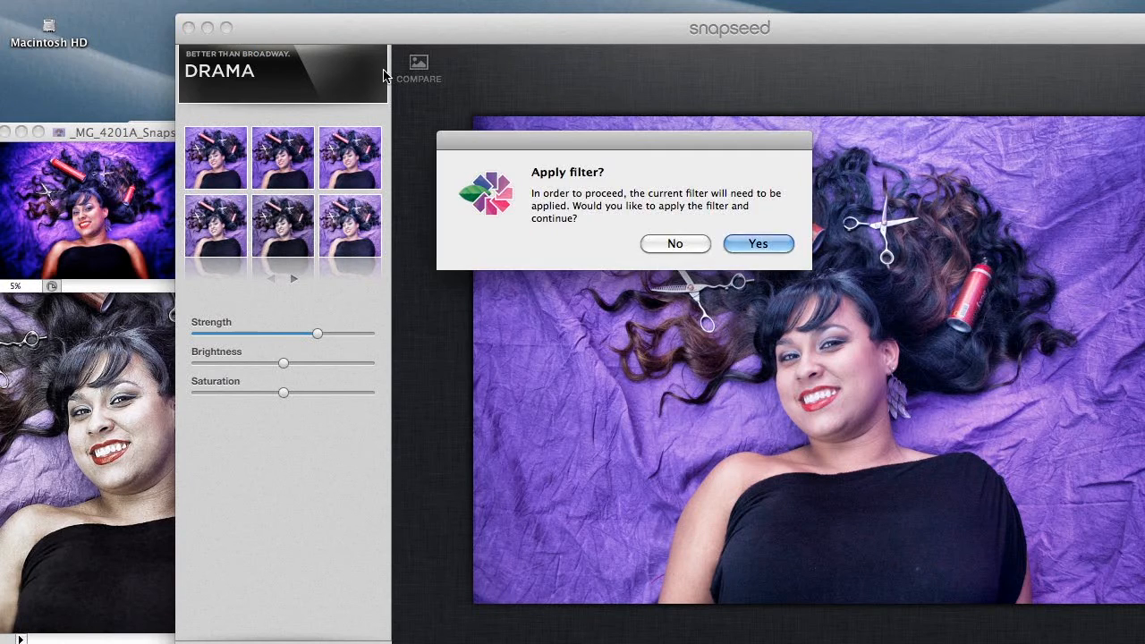
left_click(762, 244)
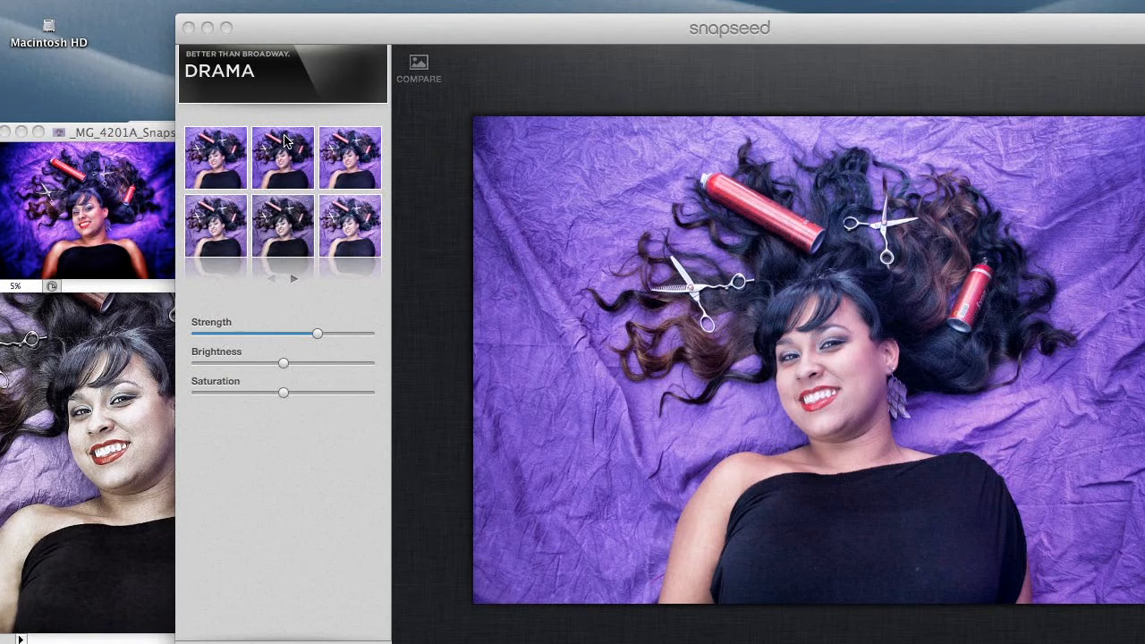
key("super+s")
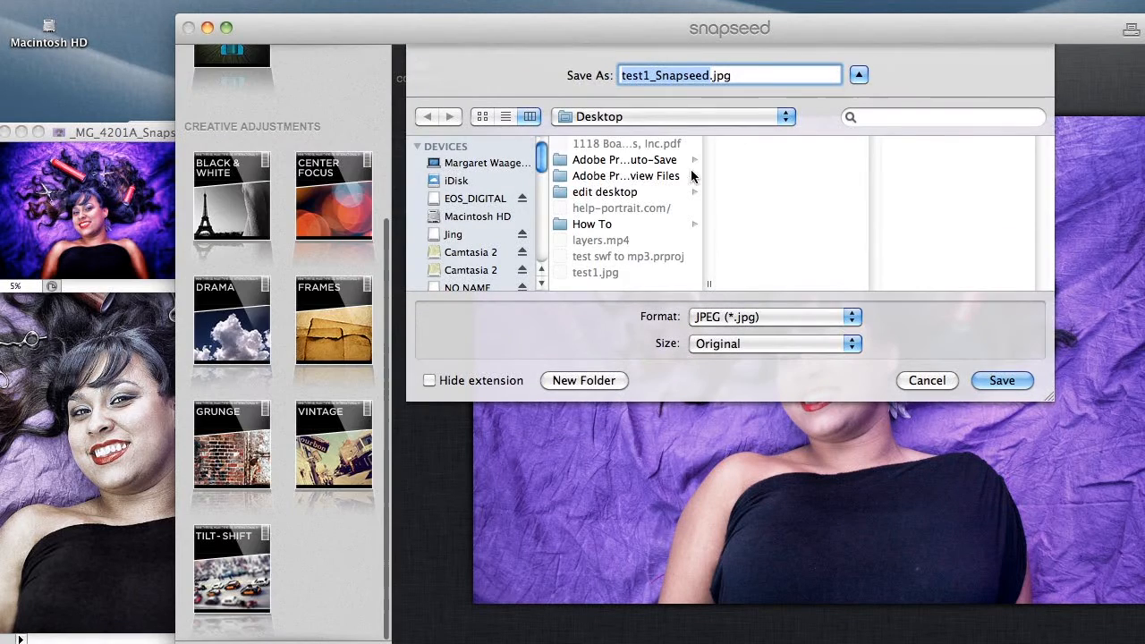
left_click(1018, 382)
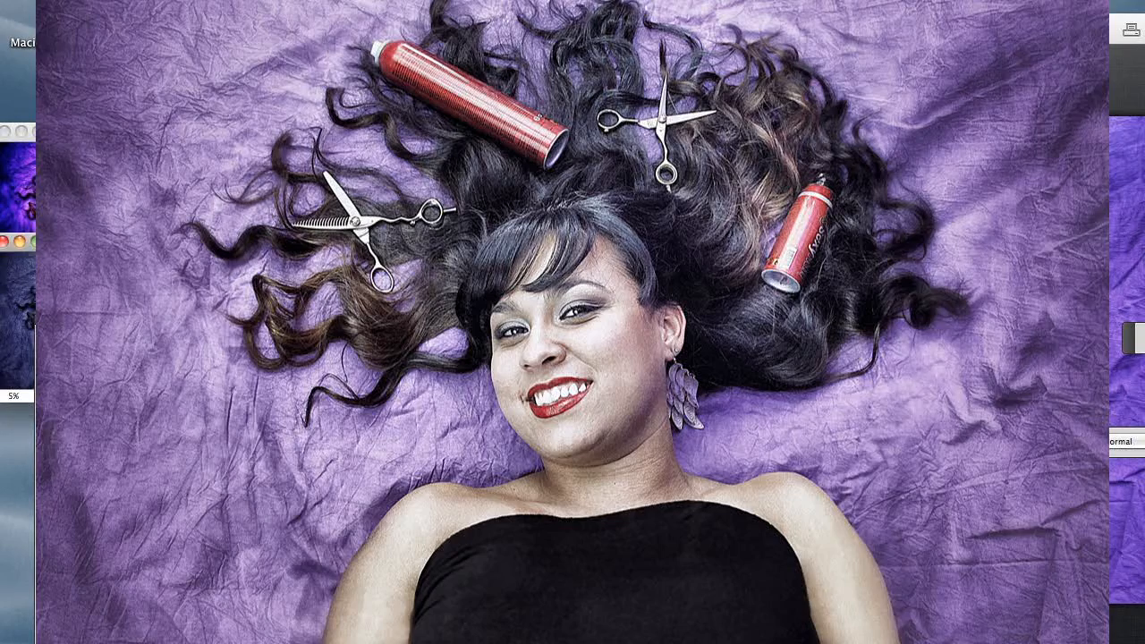
- Switch to Photoshop and enlarge the view of the blue-toned portrait _MG_4201A_Snapseedblue.jpg to 16.7%
key("super+w")
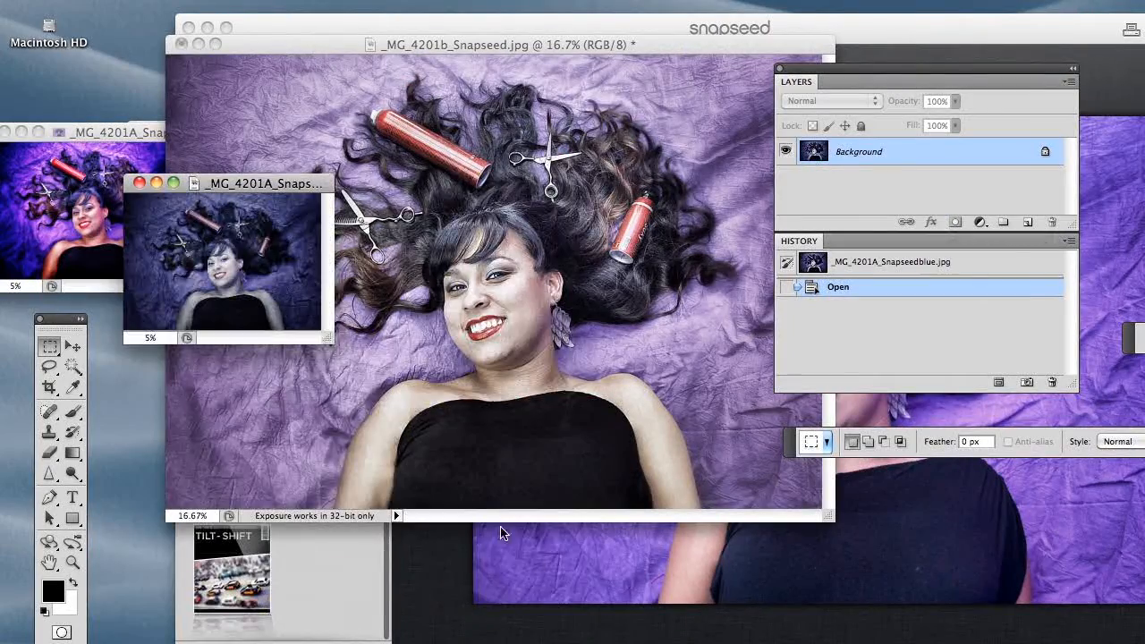
left_click_drag(324, 383, 579, 599)
key("super+minus")
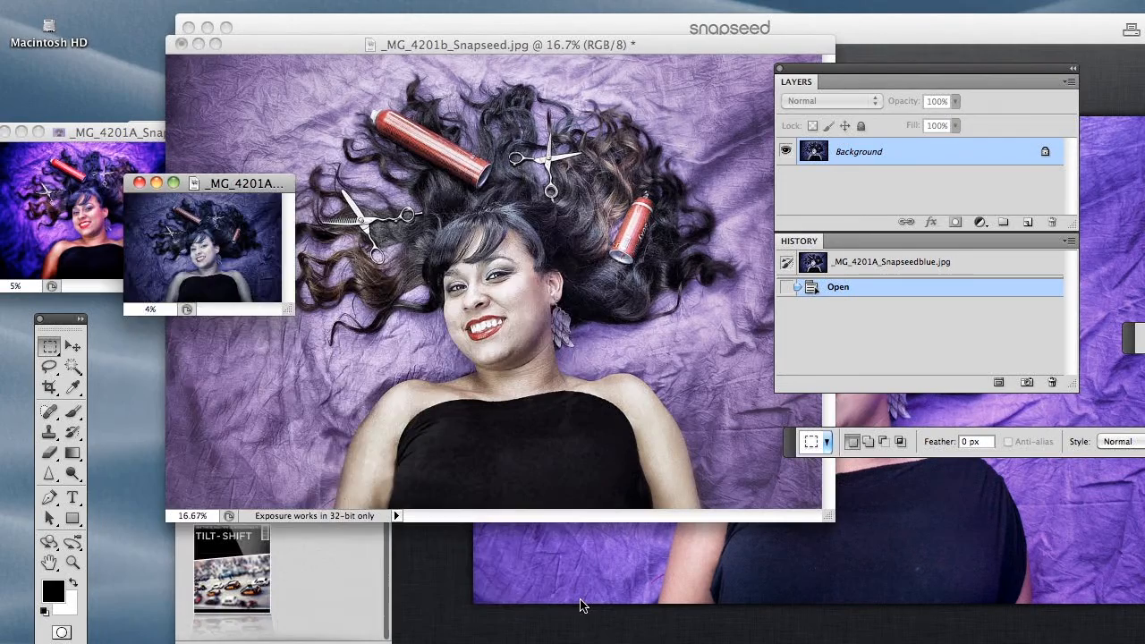
key("super+plus")
key("super+plus")
key("super+plus")
key("super+plus")
key("super+plus")
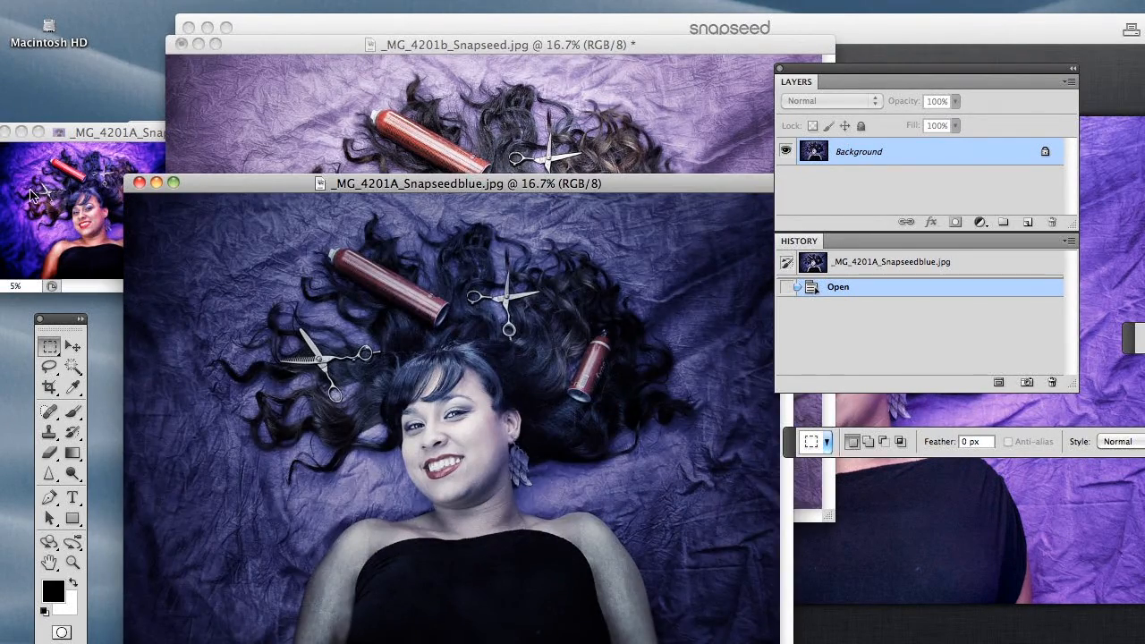
- Bring _MG_4201A_Snapseed2.jpg to the front, enlarge its view to 16.7%, and reposition its window to show the whole portrait
left_click(60, 133)
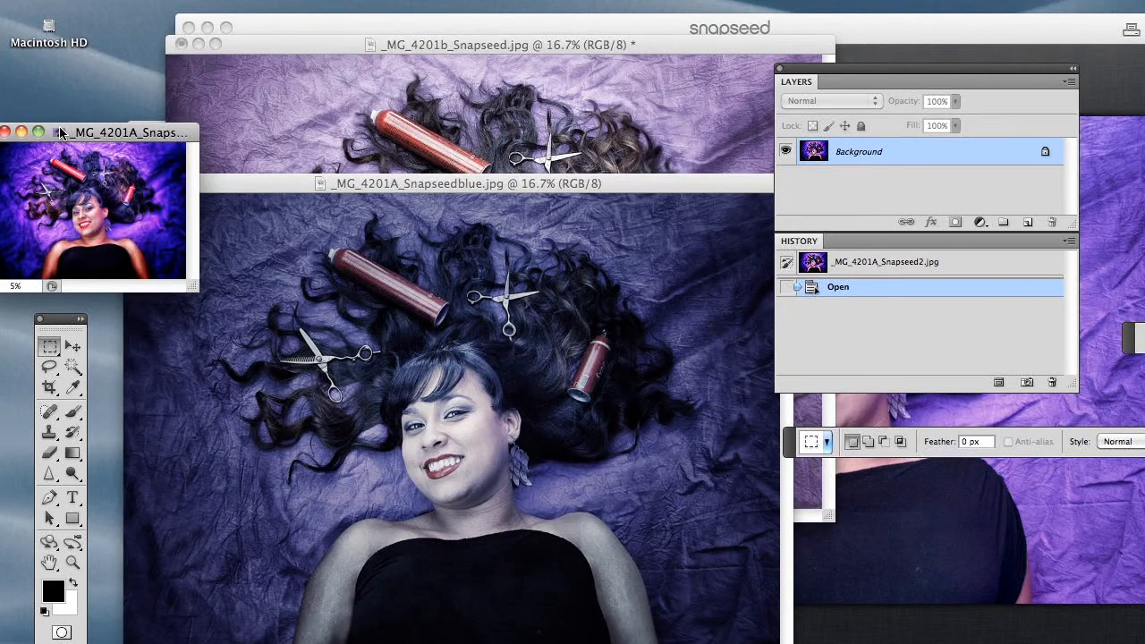
key("super+plus")
key("super+plus")
key("super+plus")
key("super+plus")
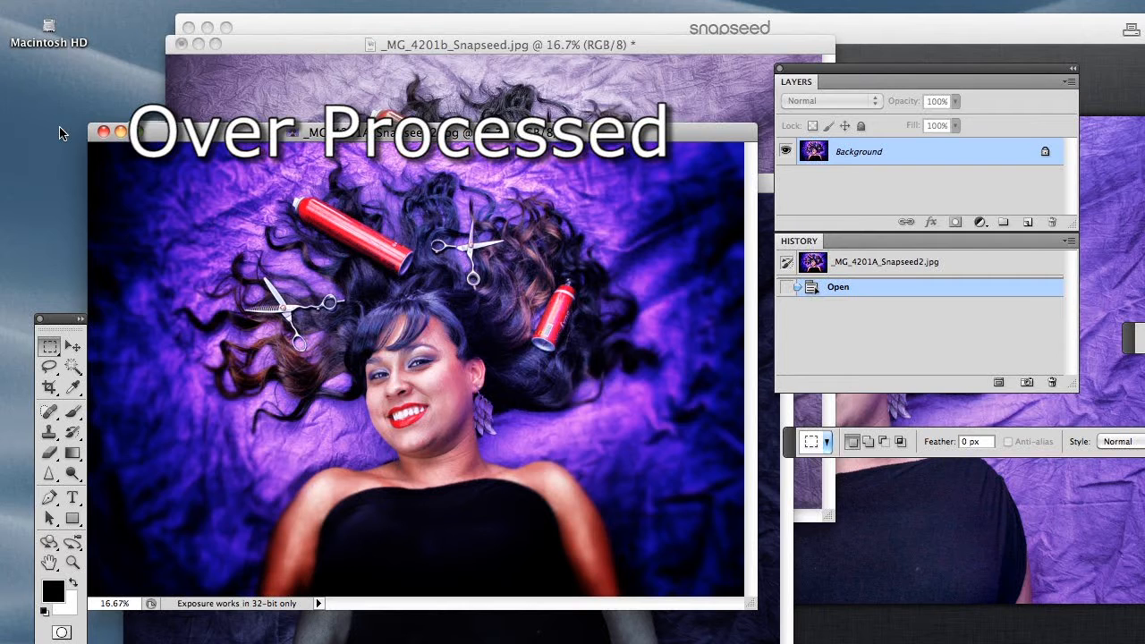
left_click_drag(617, 135, 590, 87)
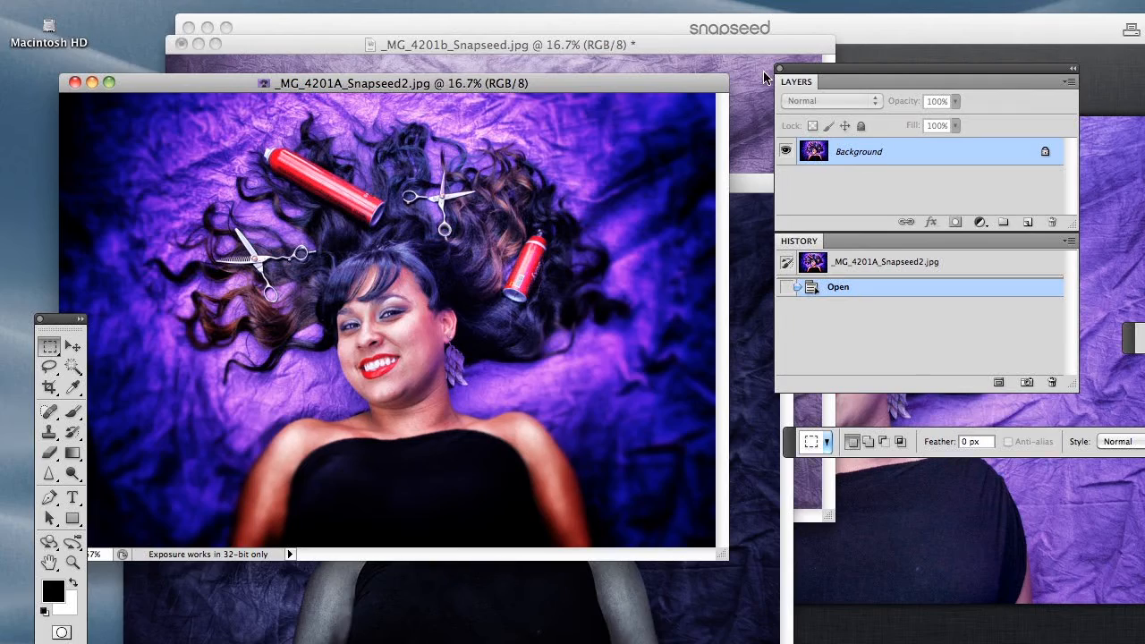
- Switch back to Snapseed, reposition its window, and open the Center Focus creative adjustment for the portrait
left_click(1051, 33)
left_click_drag(1050, 33, 915, 23)
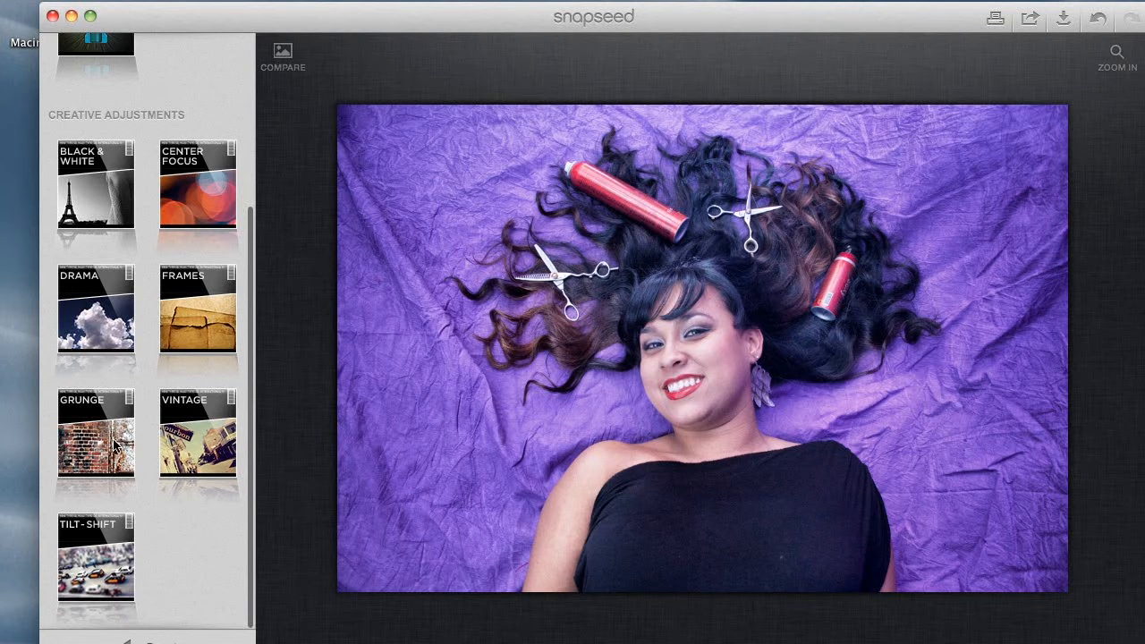
scroll(165, 393, "up", 1)
left_click(190, 195)
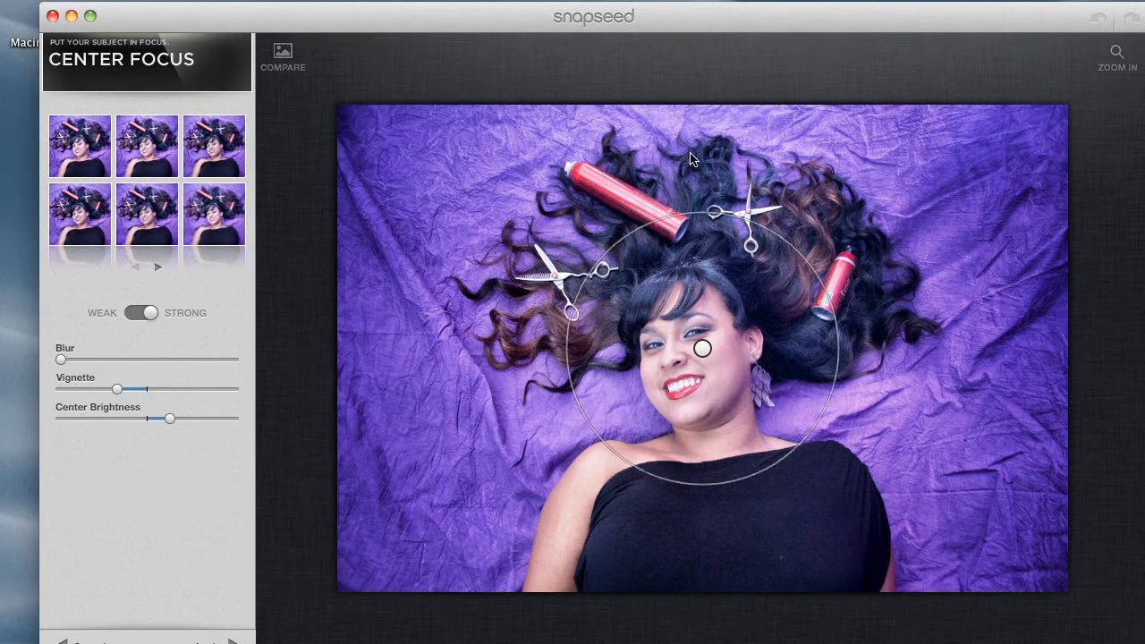
- Shrink the Center Focus circle to the model's face, darken the vignette strongly, and raise the center brightness
left_click_drag(769, 227, 731, 287)
left_click_drag(117, 389, 70, 395)
left_click_drag(168, 423, 196, 424)
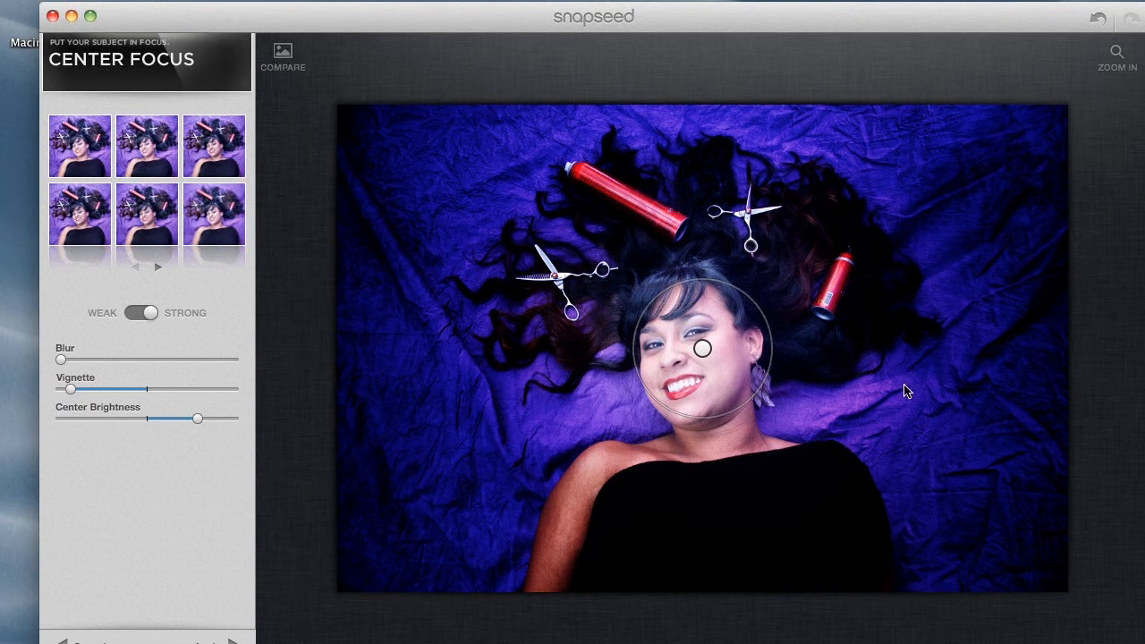
- Recenter the focus circle on the model's forehead, enlarge it, and blur the surroundings heavily
left_click_drag(702, 348, 673, 258)
left_click_drag(630, 310, 595, 349)
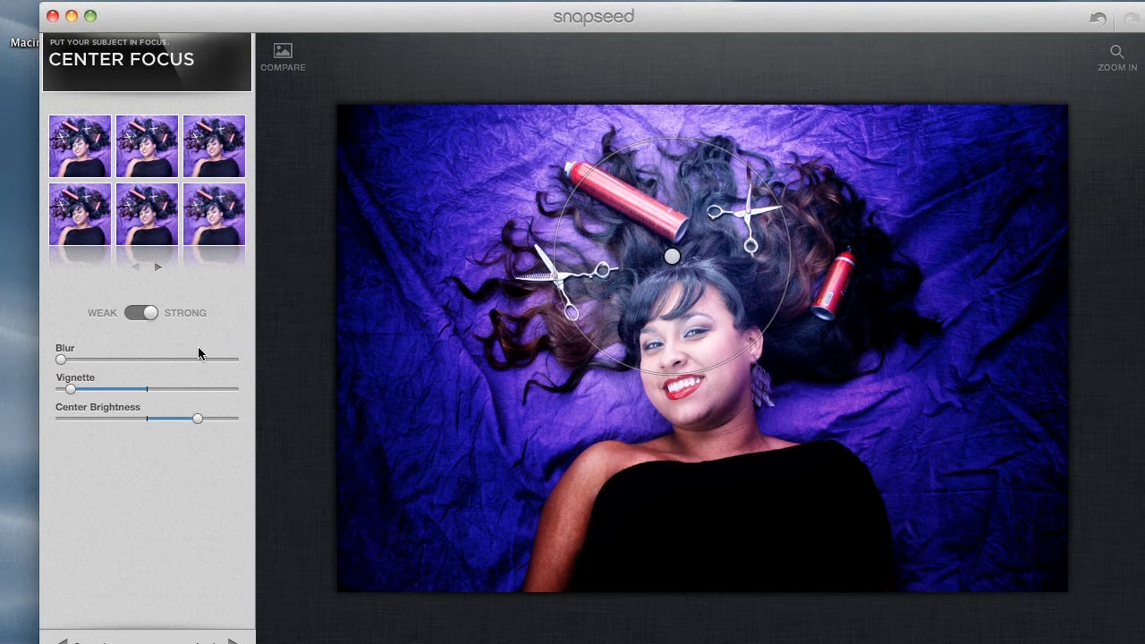
left_click_drag(61, 360, 179, 359)
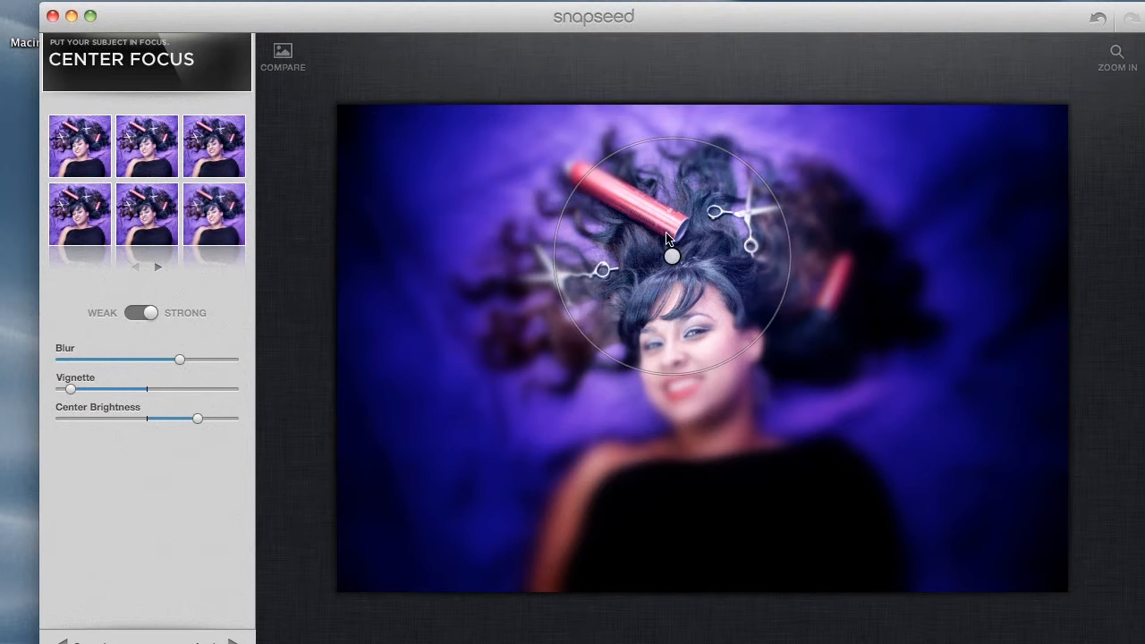
left_click_drag(679, 259, 689, 284)
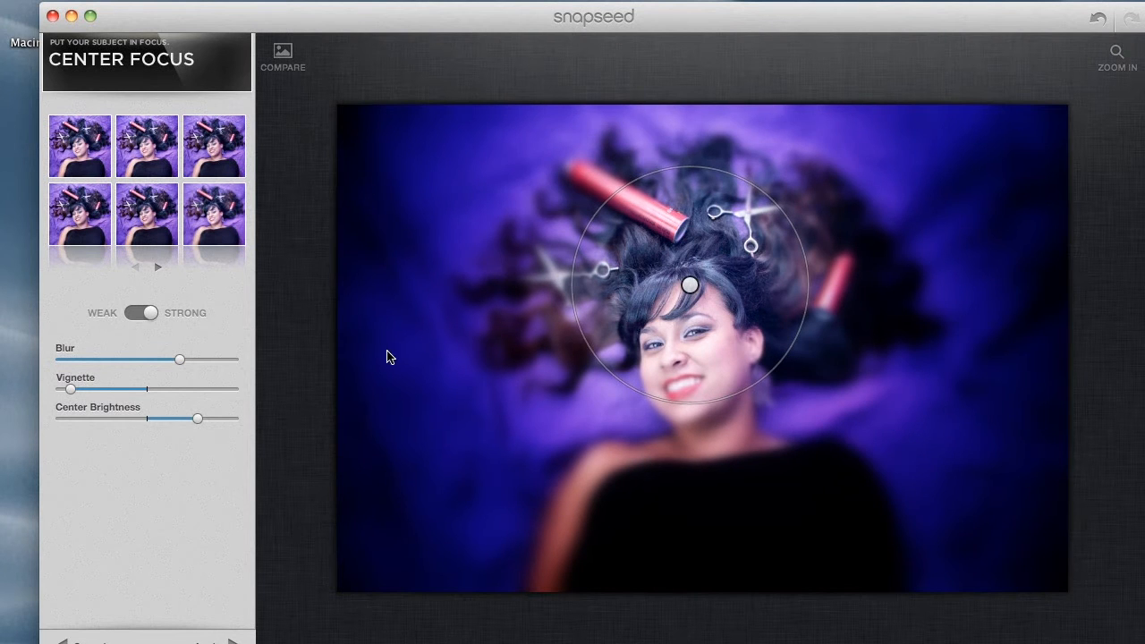
- Reduce the Center Focus blur, vignette and center brightness, and widen the focus circle to take in the model's hair and shoulders
left_click_drag(177, 358, 116, 389)
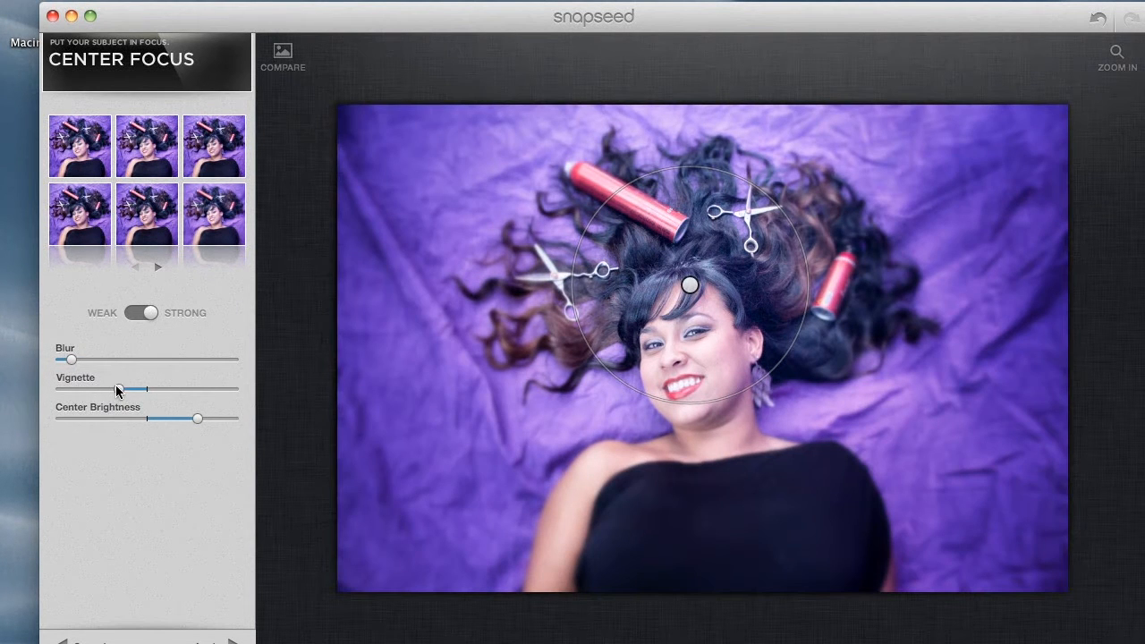
left_click_drag(189, 418, 173, 418)
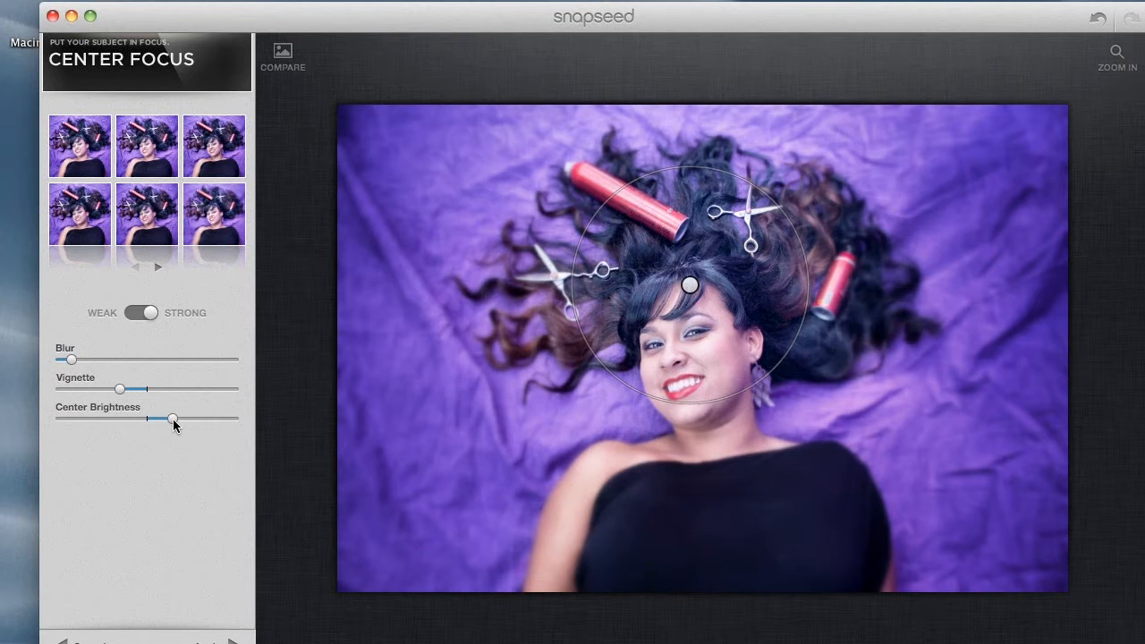
left_click_drag(626, 390, 599, 428)
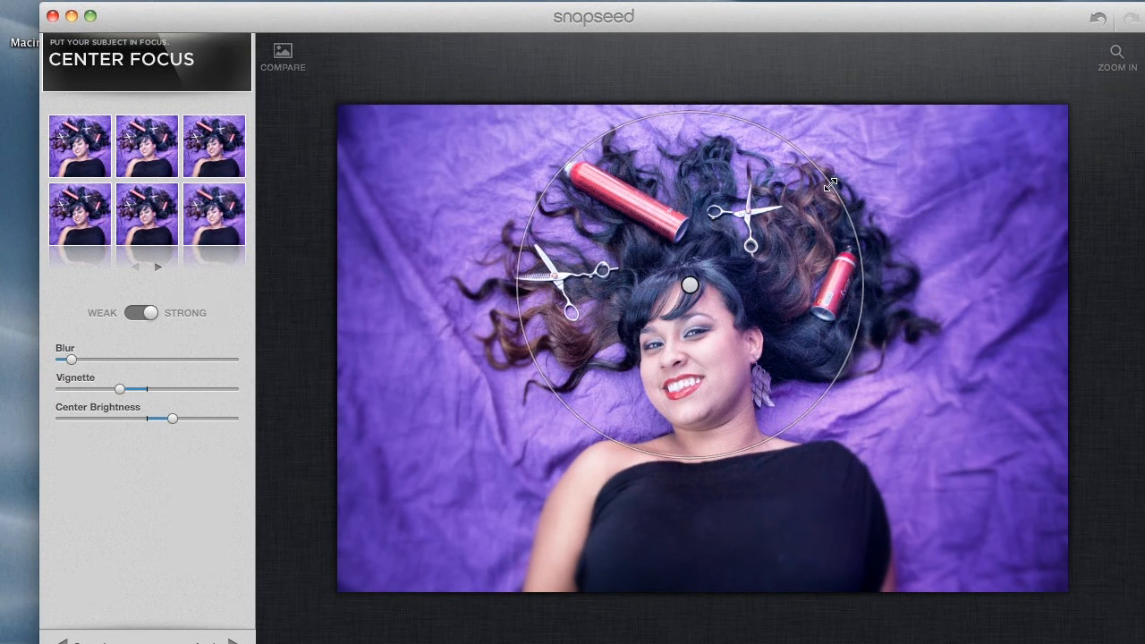
left_click_drag(830, 184, 825, 197)
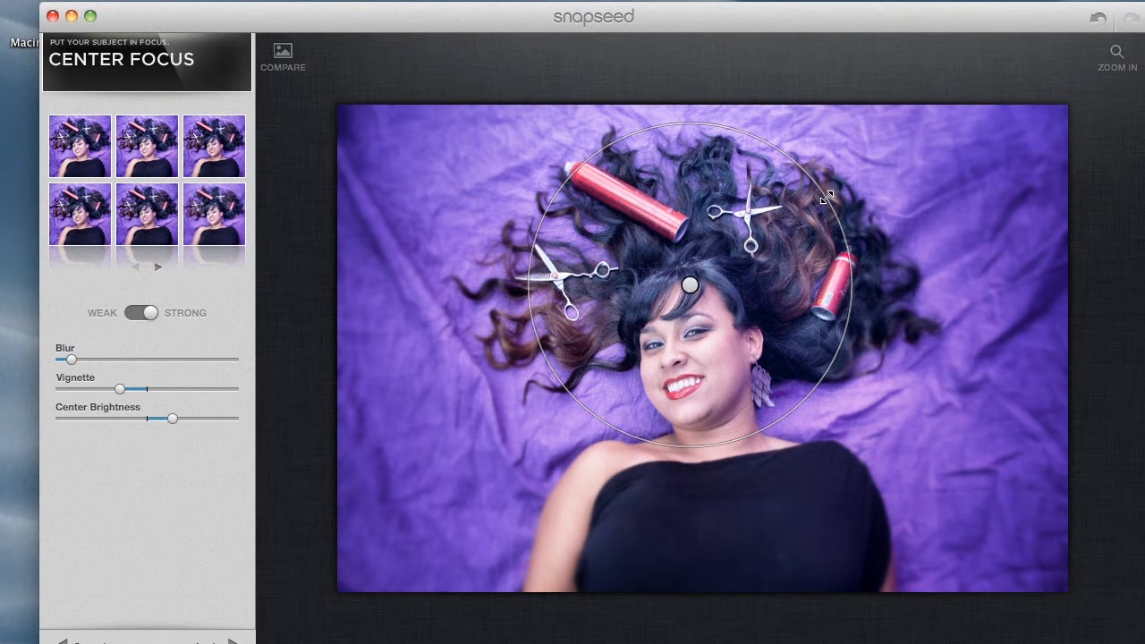
left_click_drag(825, 198, 856, 177)
left_click_drag(590, 460, 583, 468)
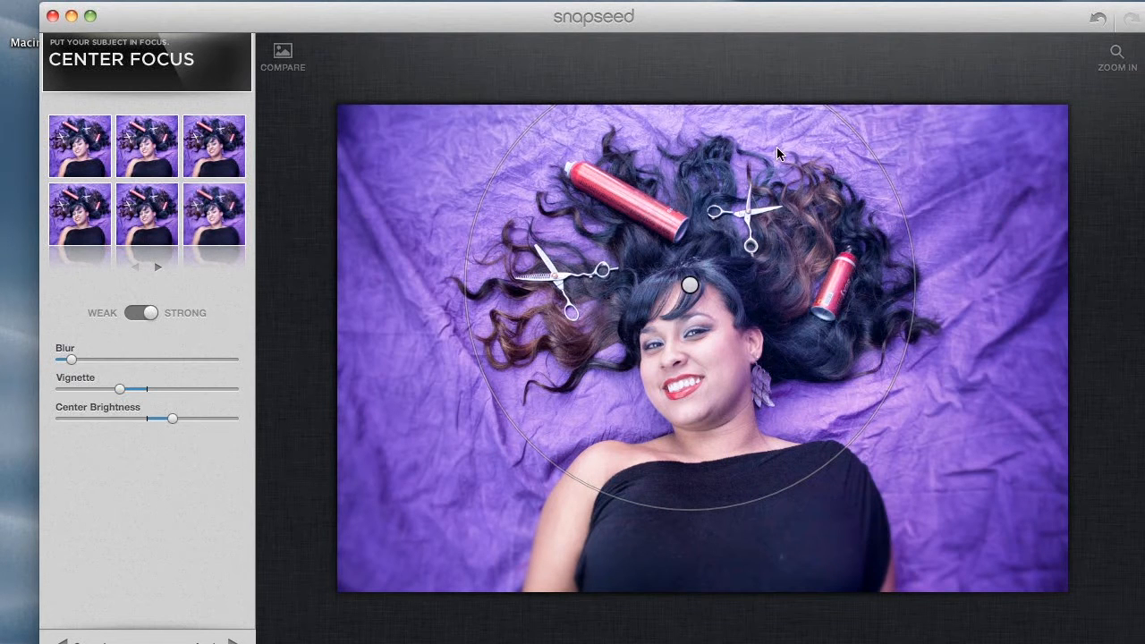
left_click_drag(856, 133, 821, 176)
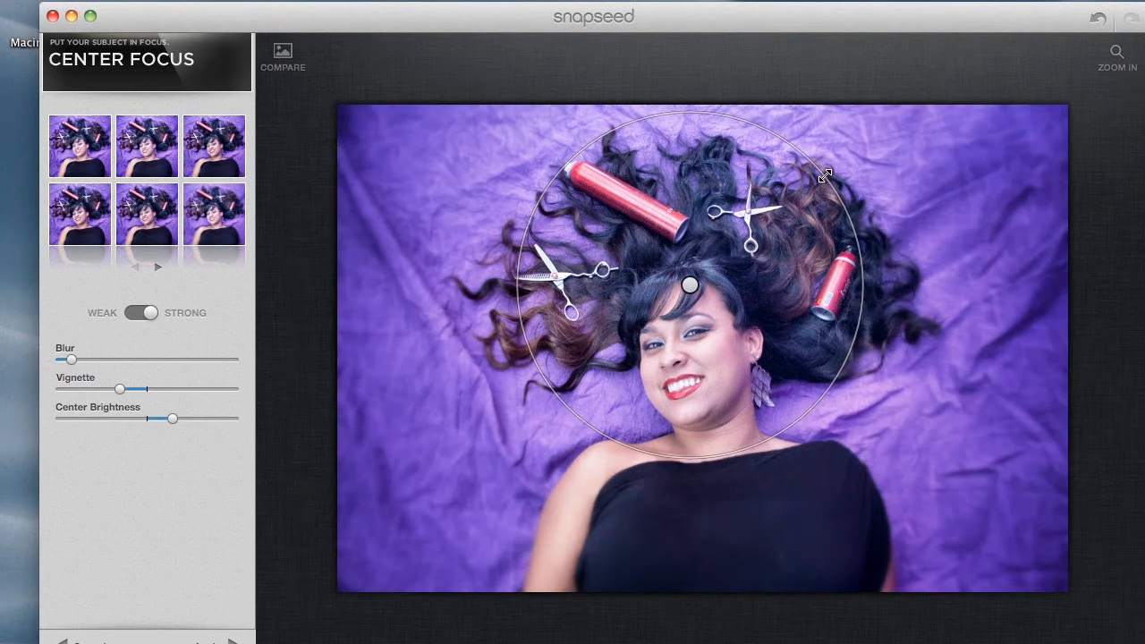
left_click_drag(755, 441, 760, 521)
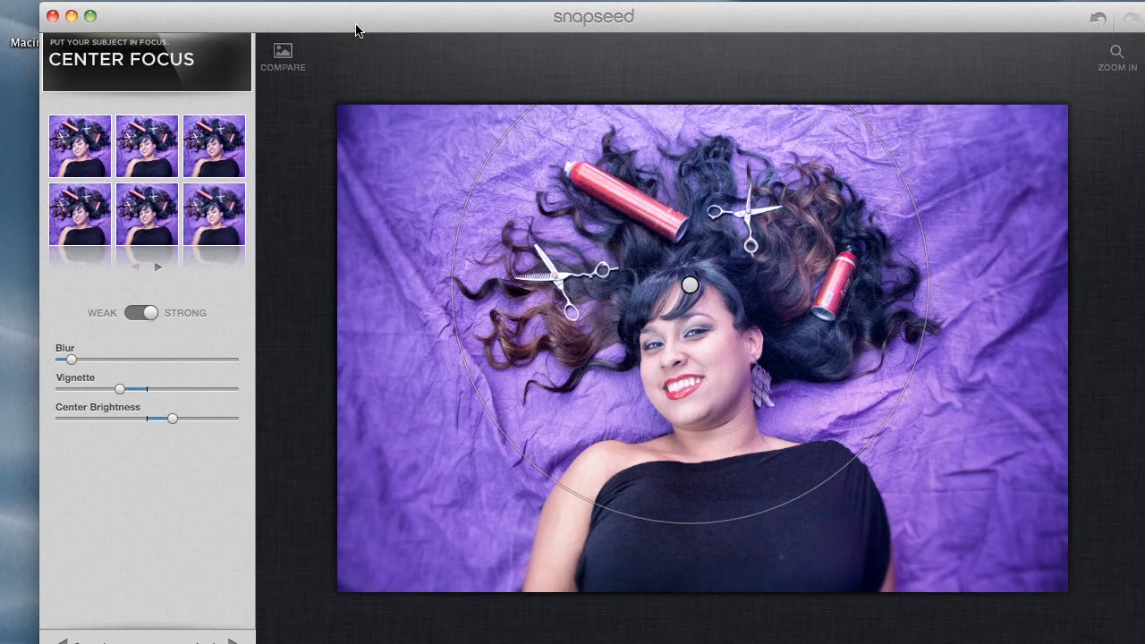
- Move the Snapseed window aside to uncover the _MG_4201A_Snapseed2.jpg portrait behind it
mouse_move(360, 27)
left_mouse_down()
mouse_move(473, 26)
mouse_move(377, 28)
left_mouse_up()
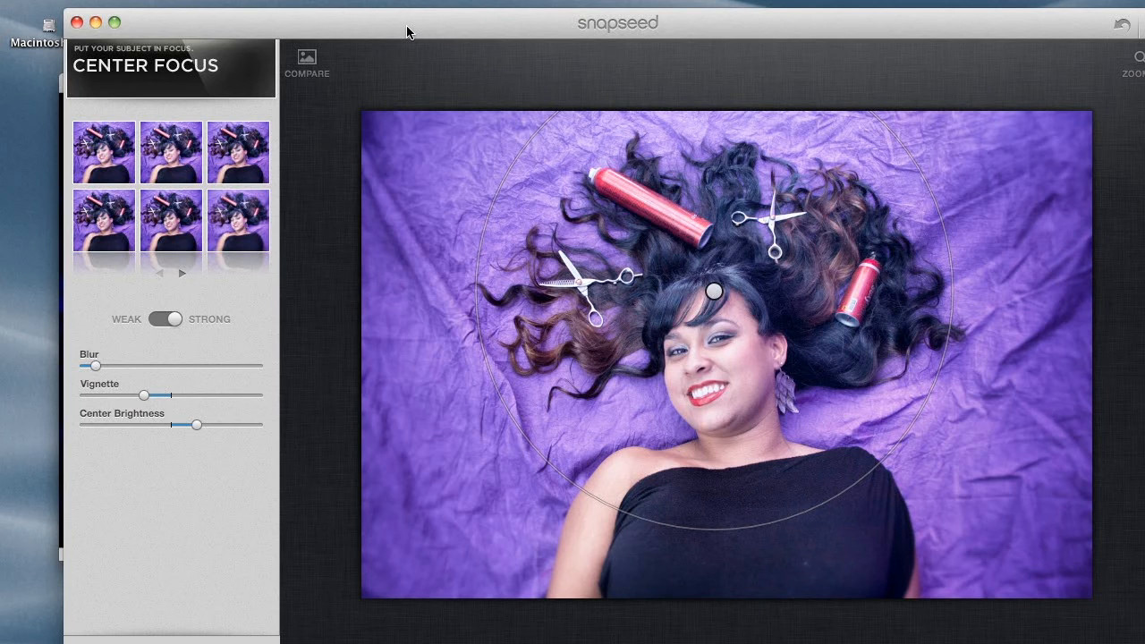
left_click_drag(407, 33, 551, 32)
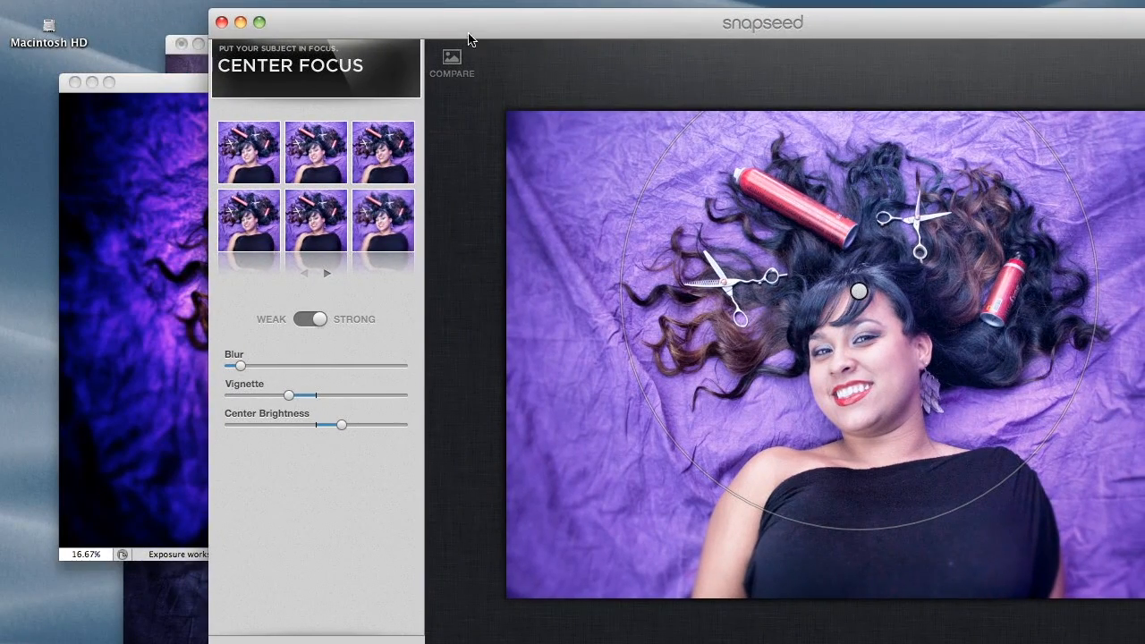